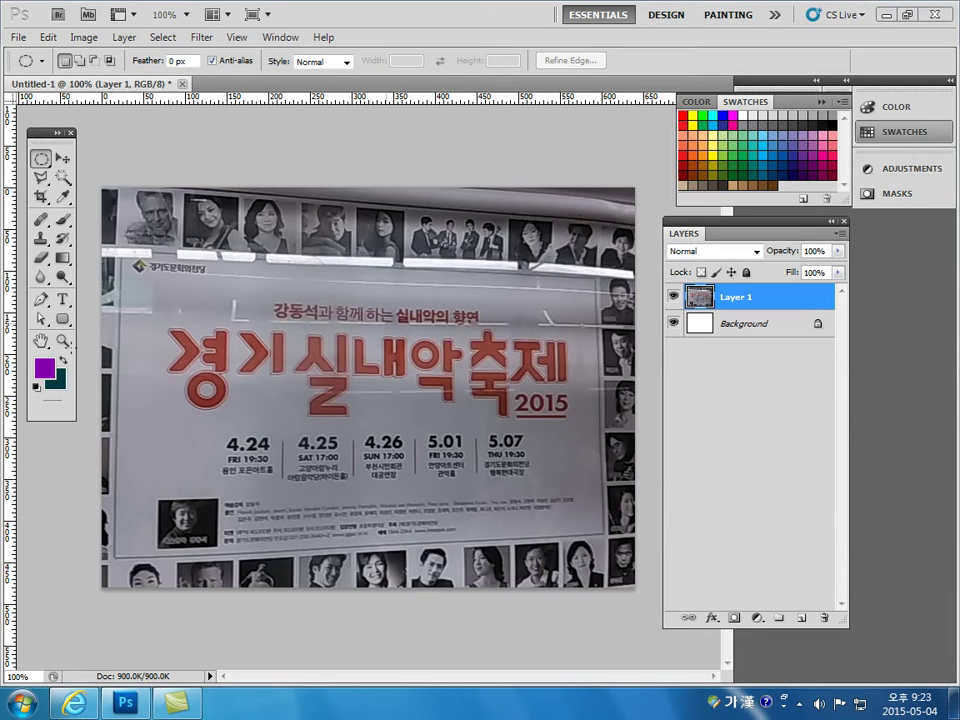
Zoom the existing poster to 300% to inspect it, then fit it back in the window.
left_click(63, 340)
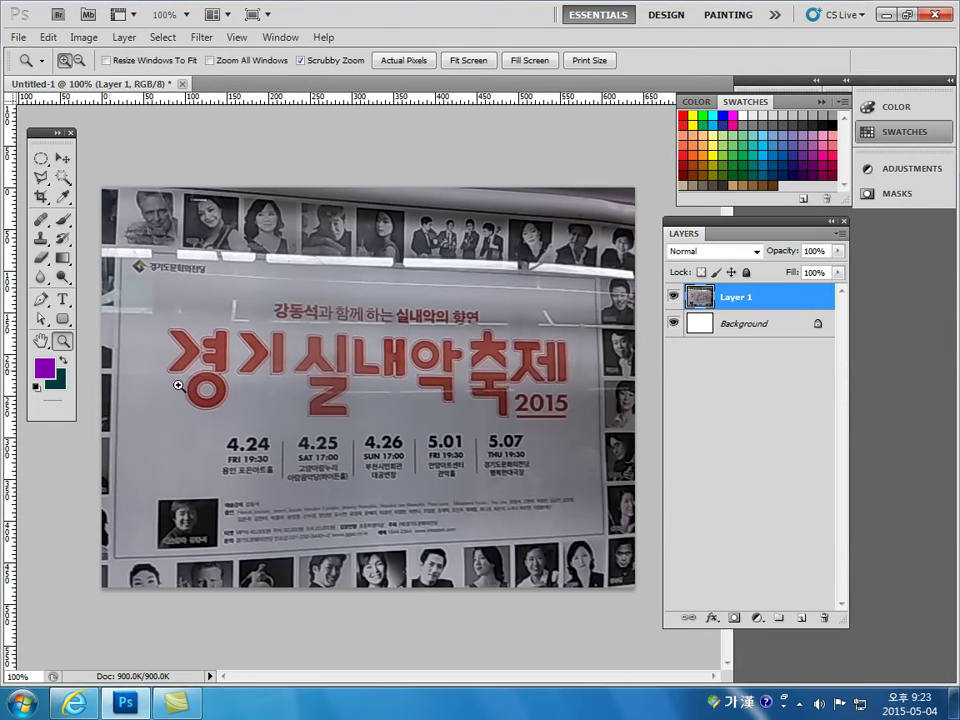
left_click(258, 378)
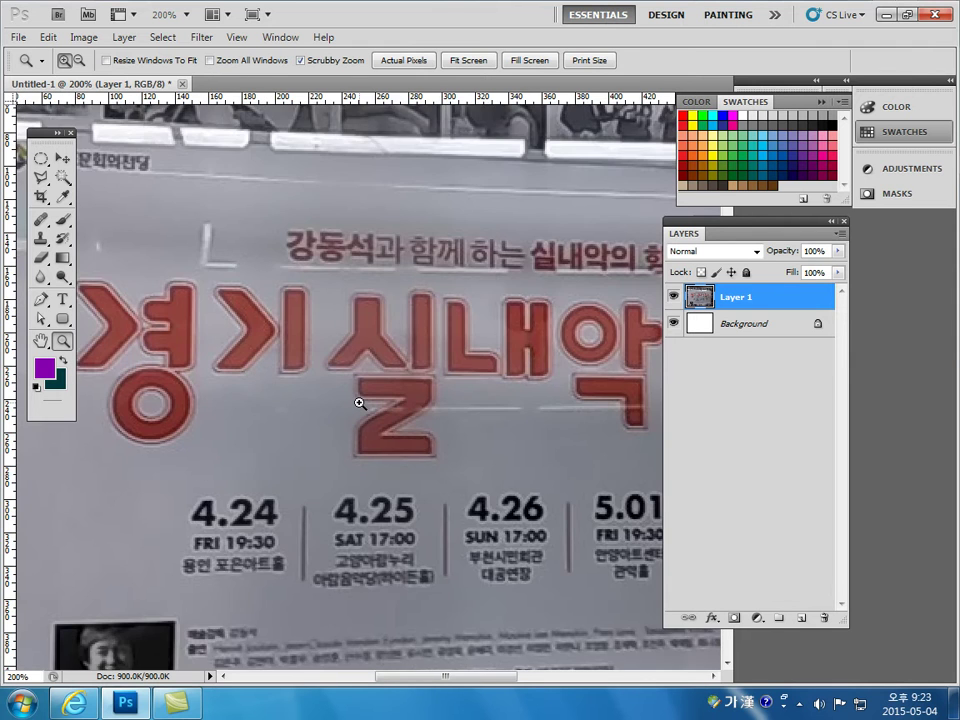
left_click(359, 403)
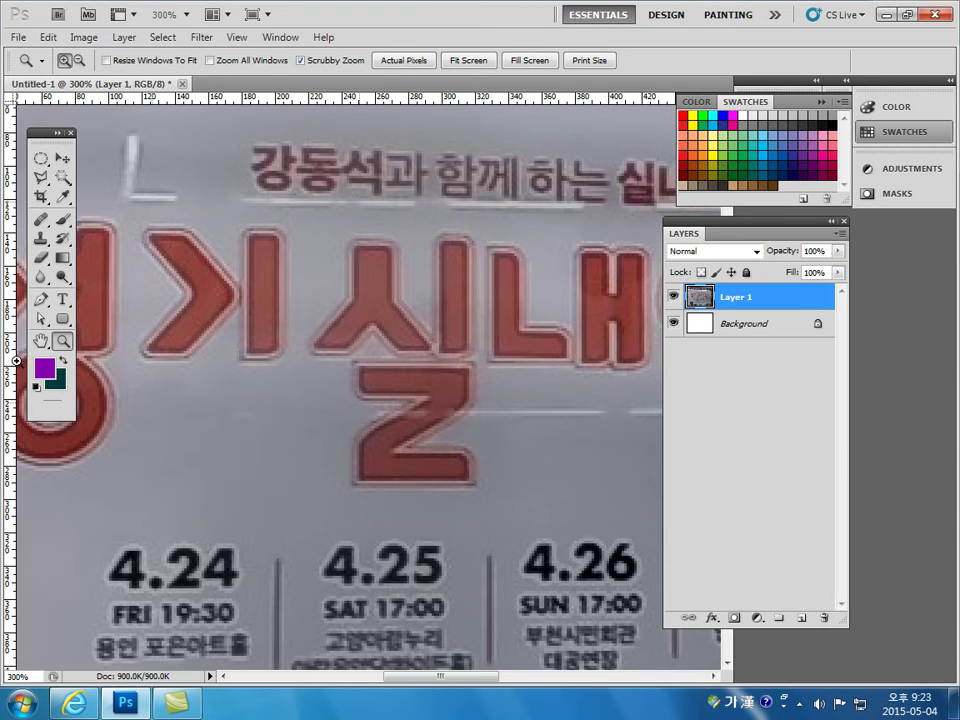
left_click(41, 342)
double_click(41, 342)
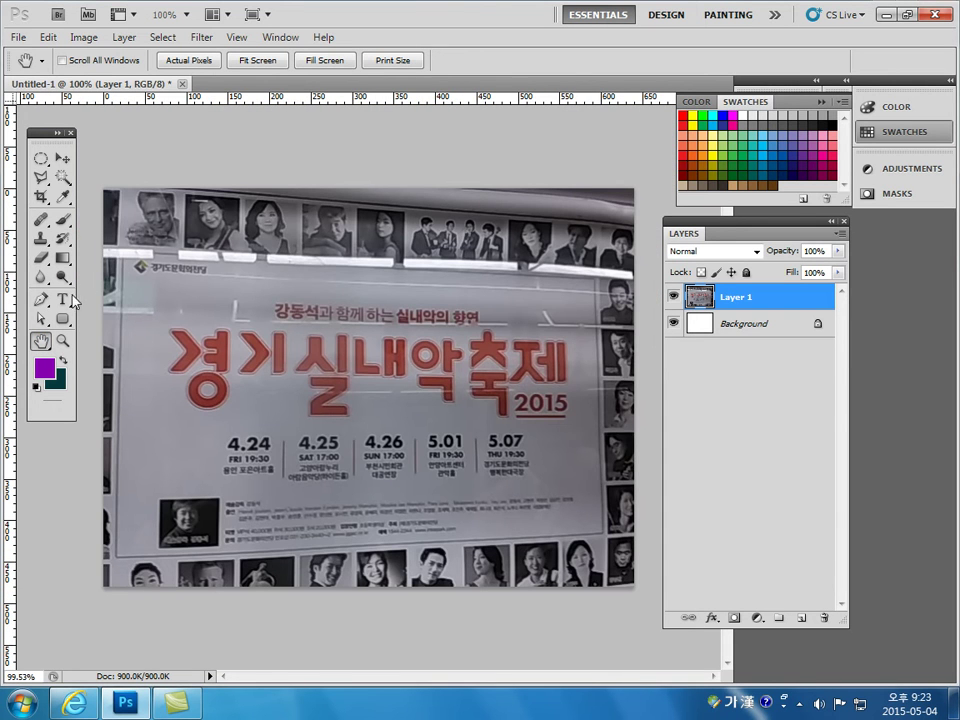
Create an 800 × 800 pixel white document and view it at 100%.
left_click(19, 37)
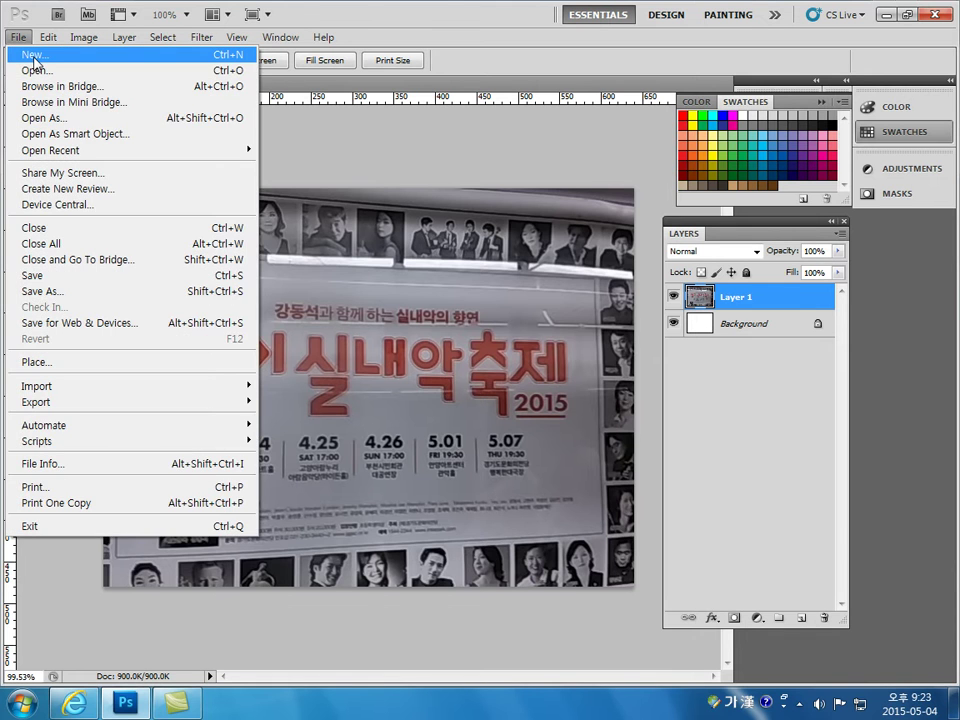
left_click(35, 56)
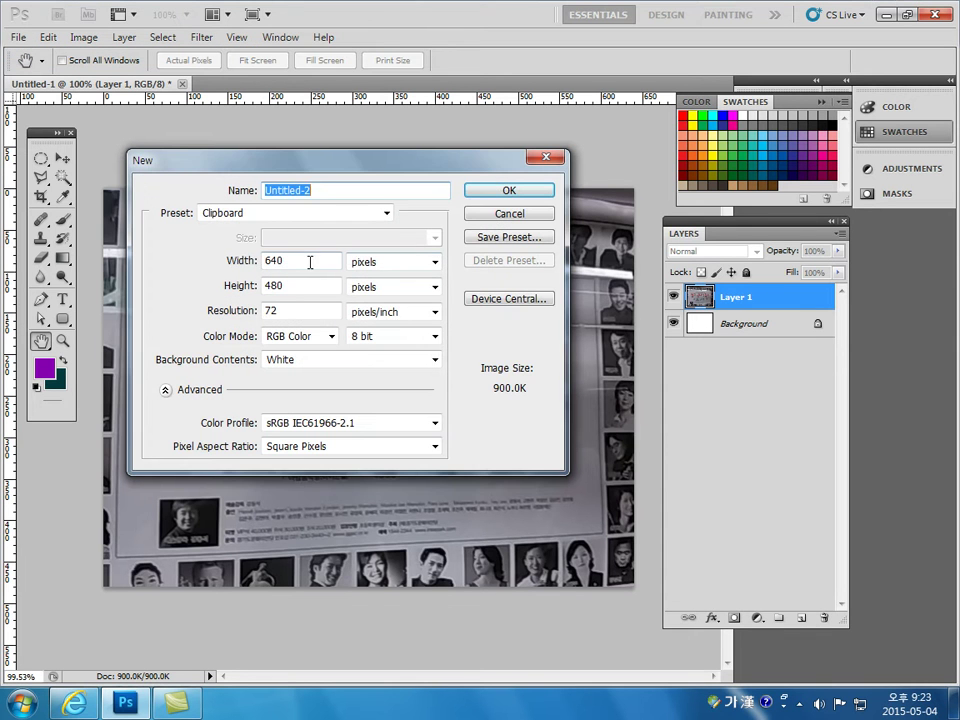
left_click(310, 262)
type("800")
left_click_drag(294, 285, 224, 284)
type("800")
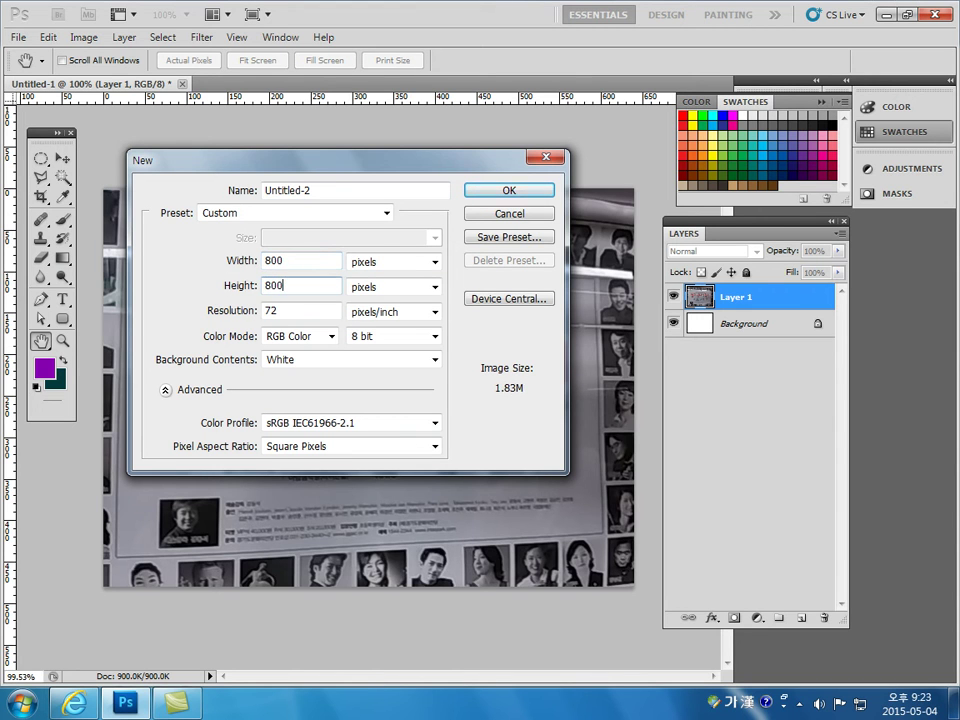
left_click(525, 190)
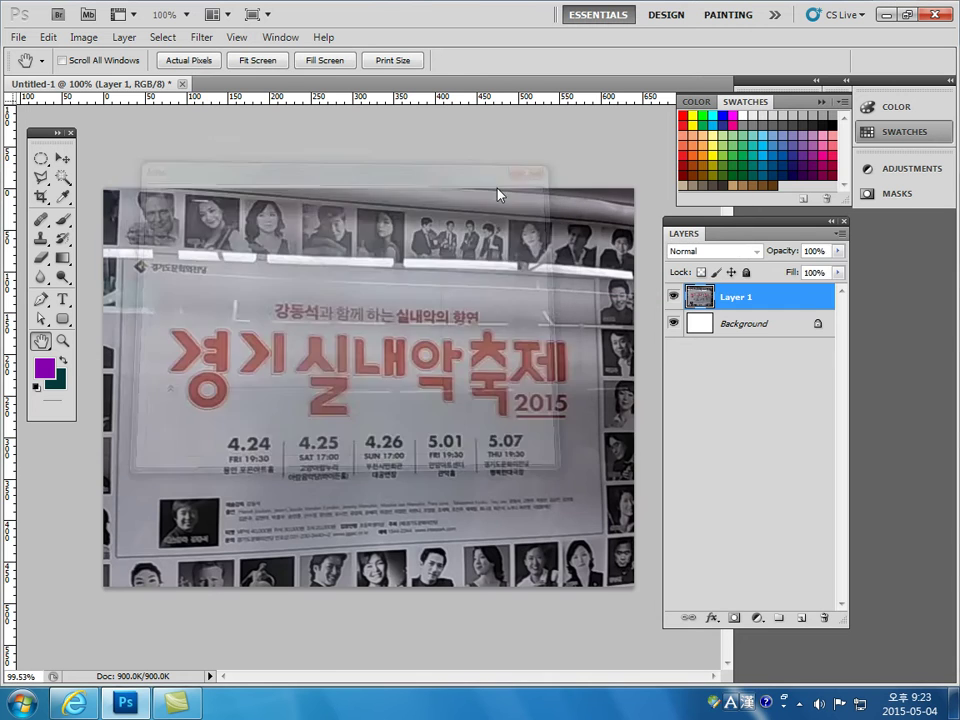
double_click(63, 341)
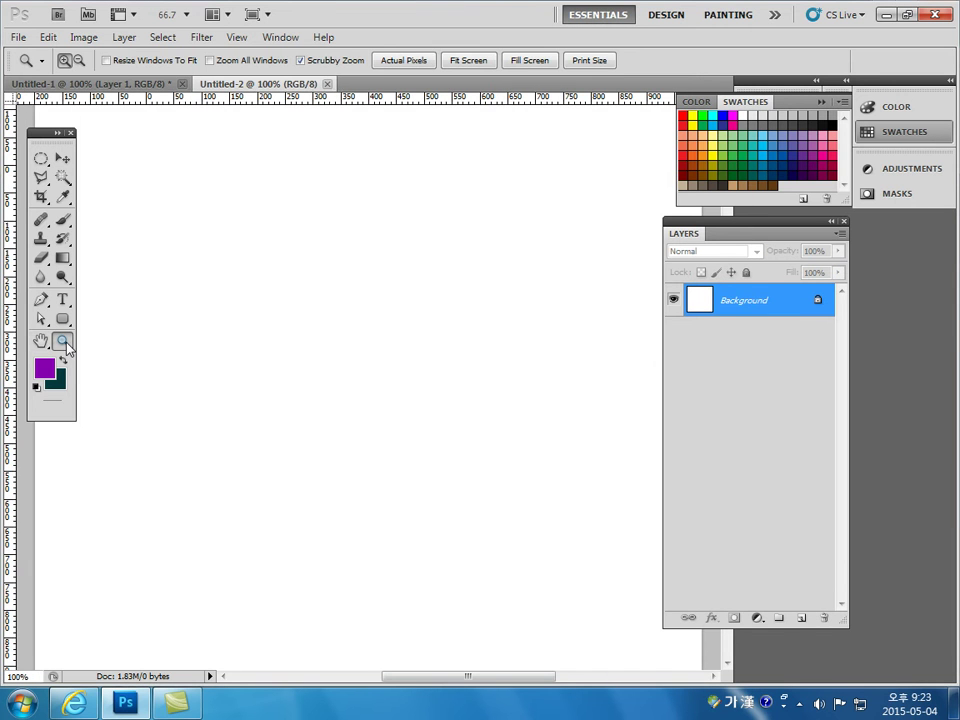
left_click(41, 343)
left_click_drag(225, 300, 228, 331)
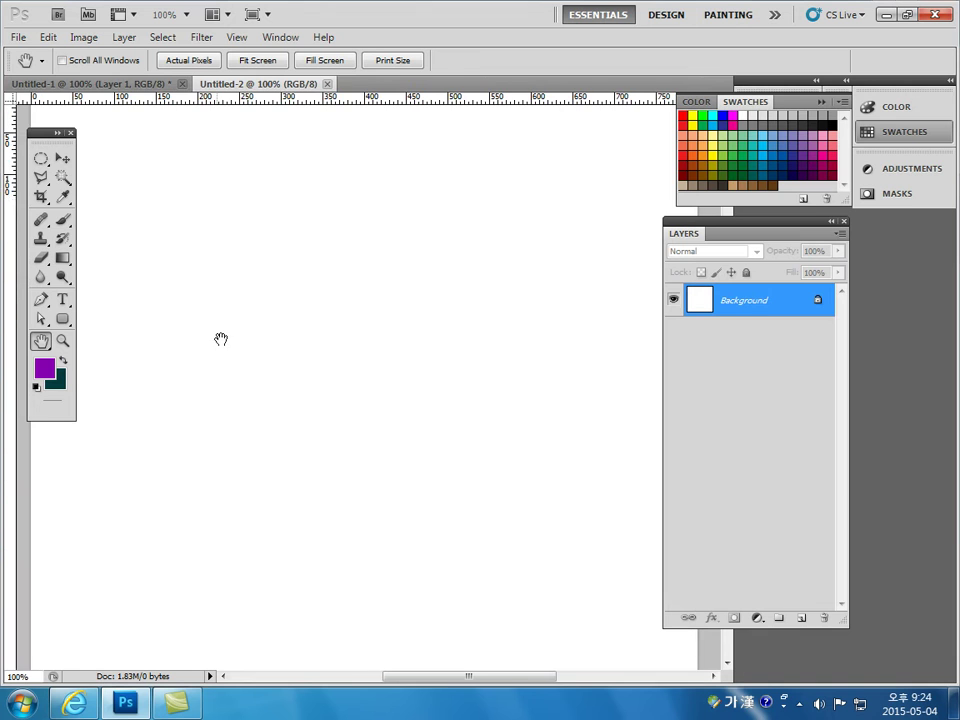
left_click(62, 299)
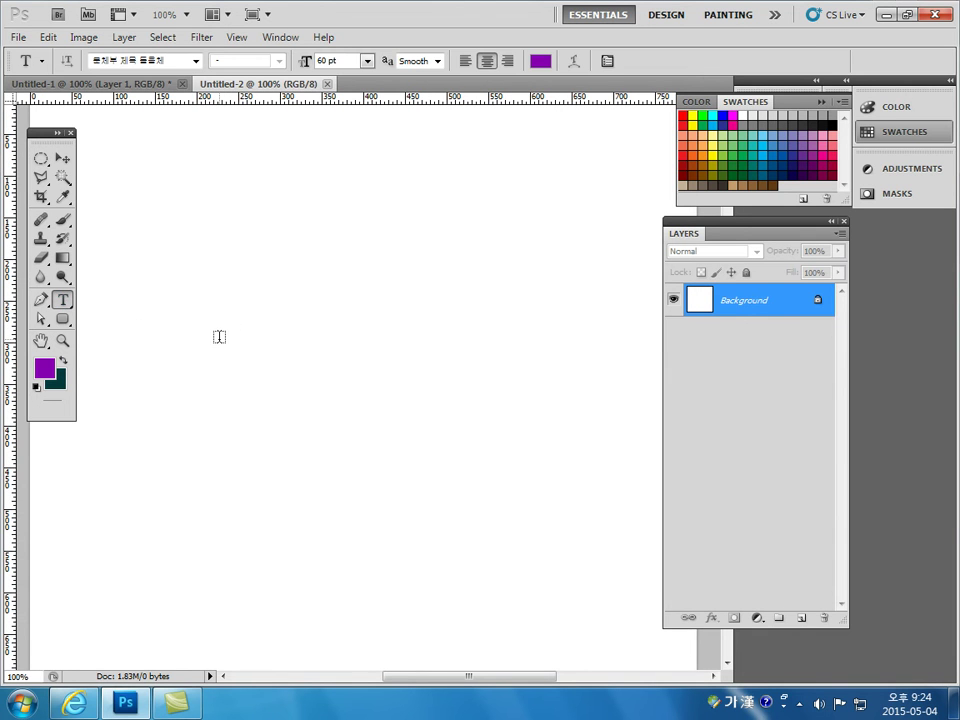
left_click(219, 336)
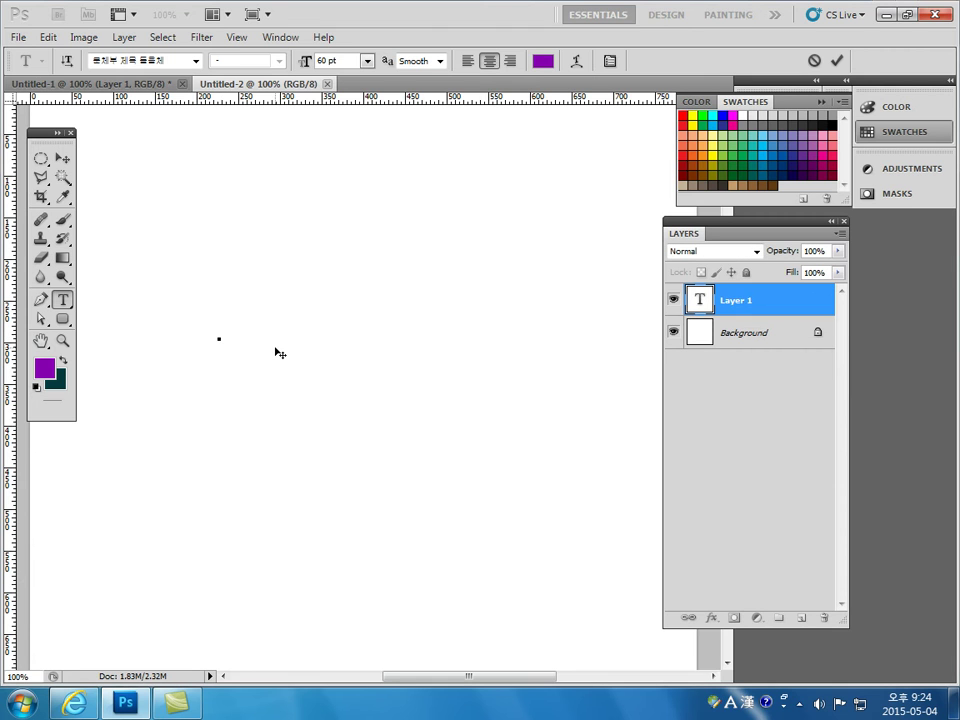
type("www")
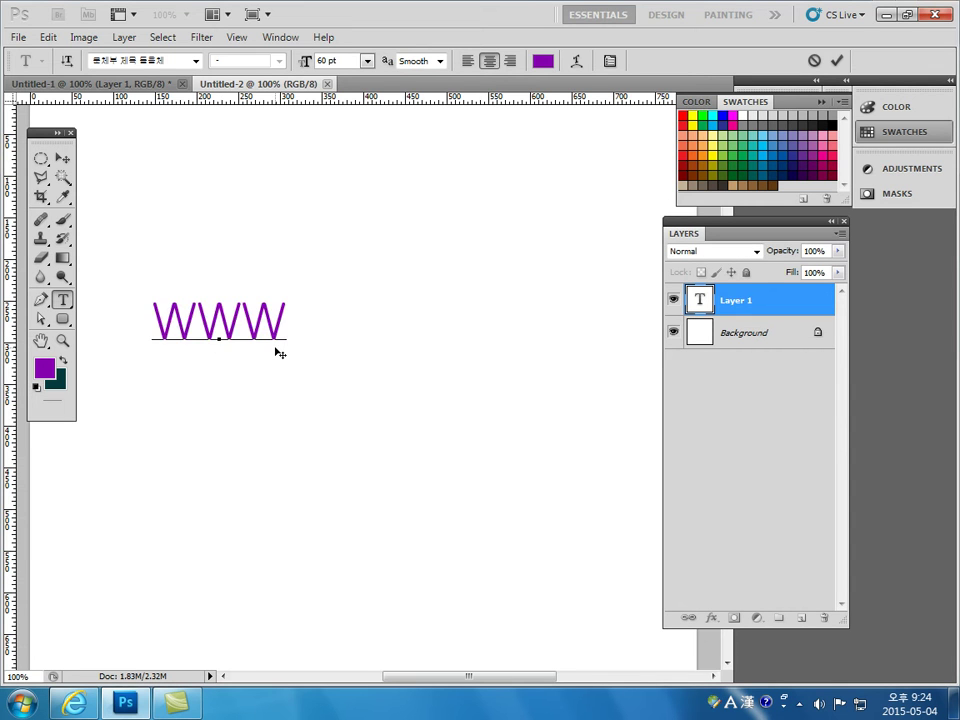
type(".")
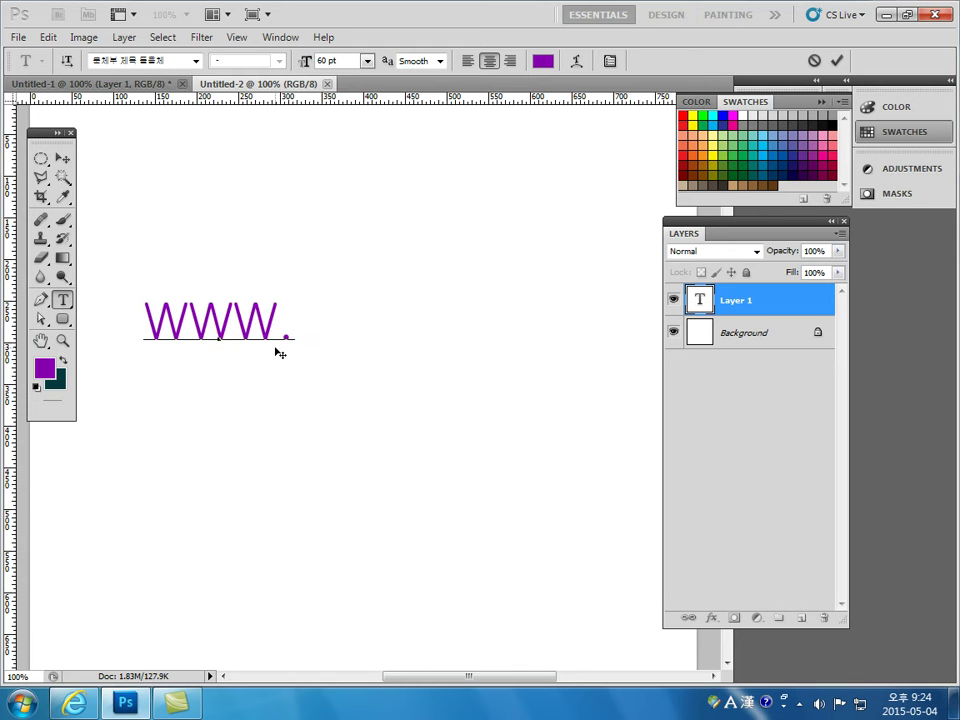
type("ADU.K")
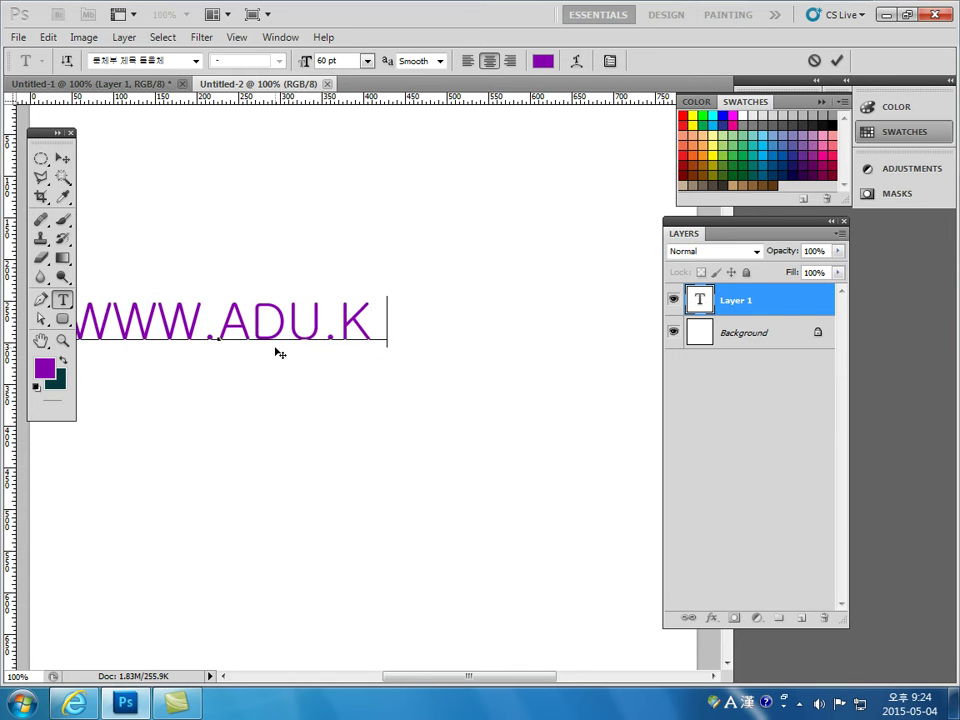
type("R")
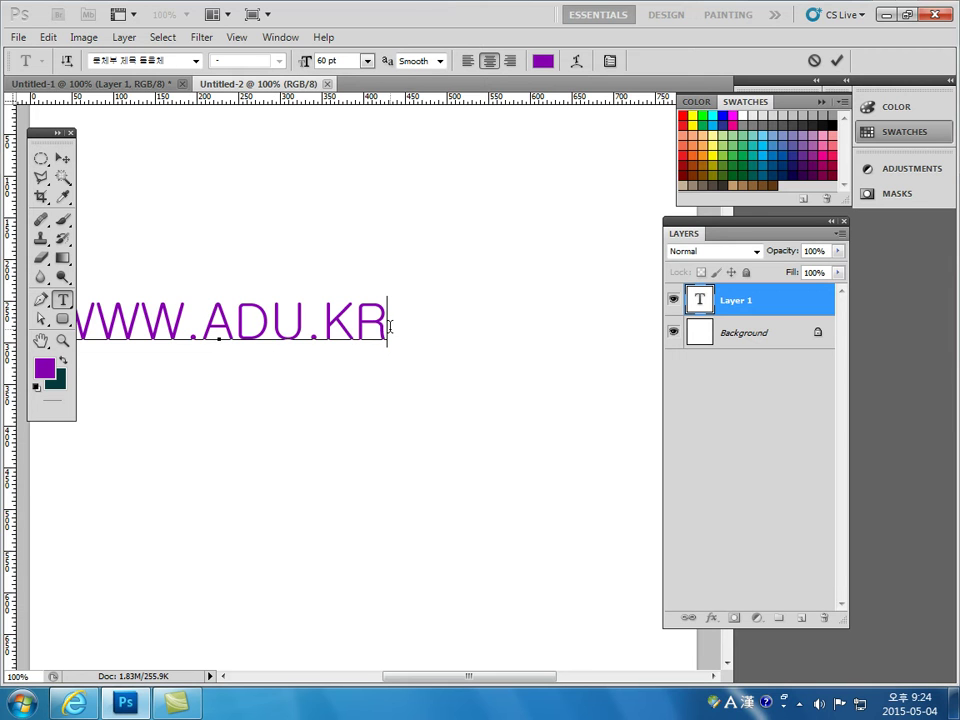
left_click_drag(389, 326, 74, 326)
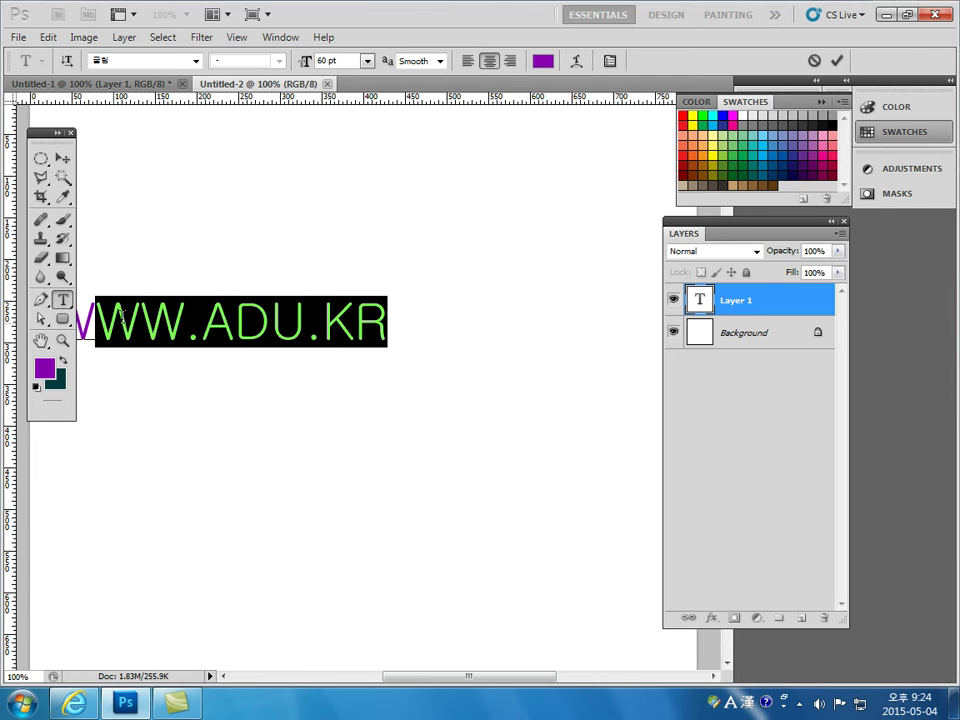
left_click(62, 158)
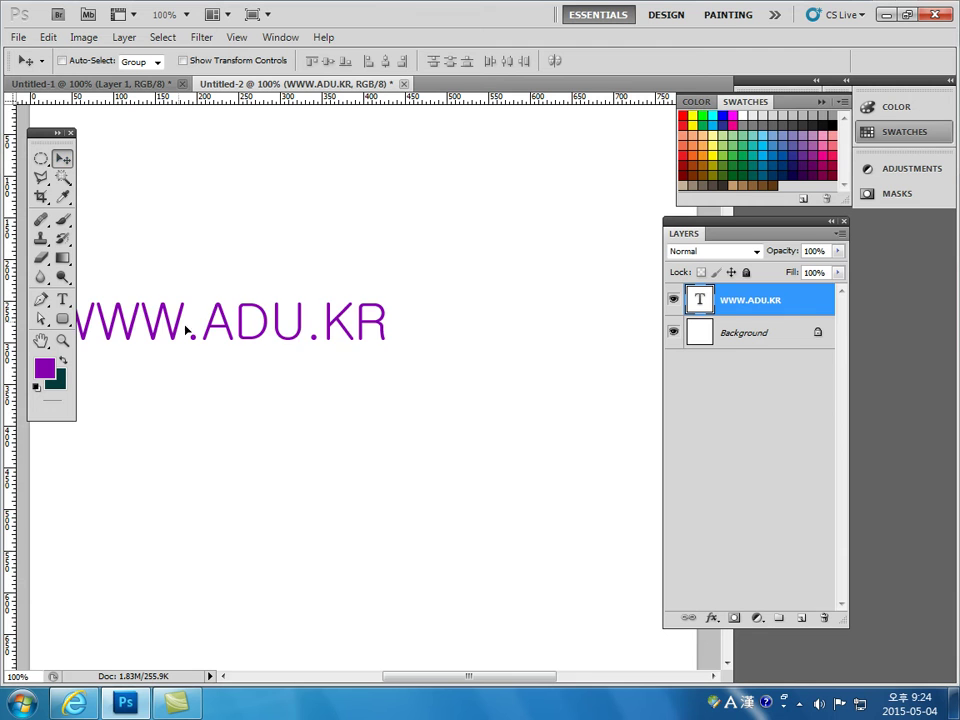
Move the text right and down, then reselect all of it for editing.
left_click_drag(186, 331, 284, 345)
left_click(62, 299)
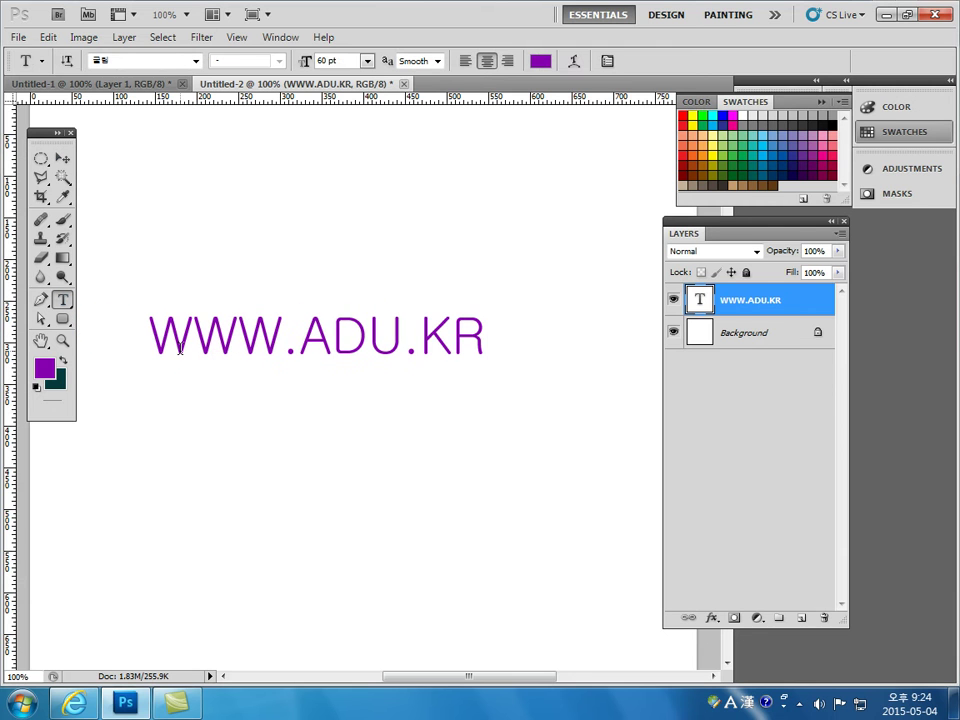
left_click_drag(153, 338, 476, 346)
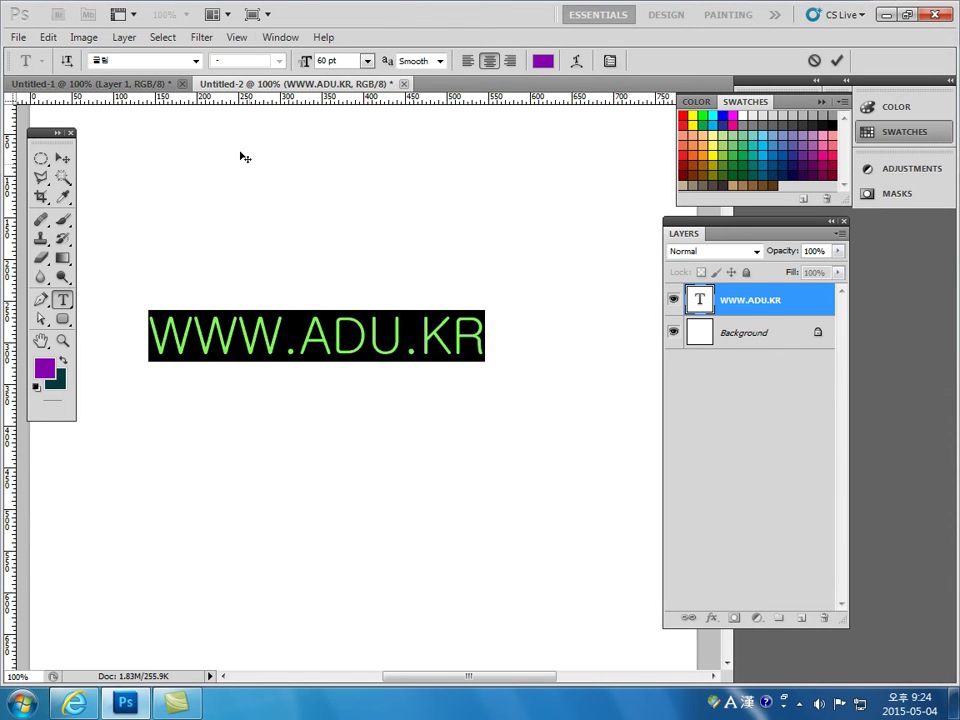
Set the text font to Arial Black.
left_click(196, 61)
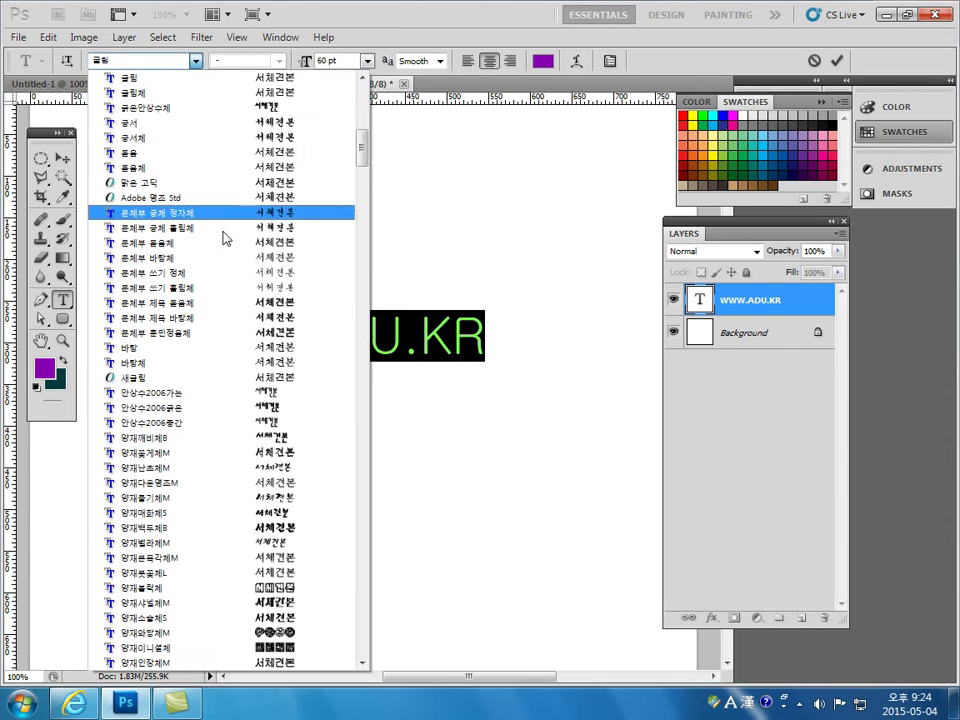
mouse_move(364, 140)
left_mouse_down()
mouse_move(365, 233)
mouse_move(364, 214)
left_mouse_up()
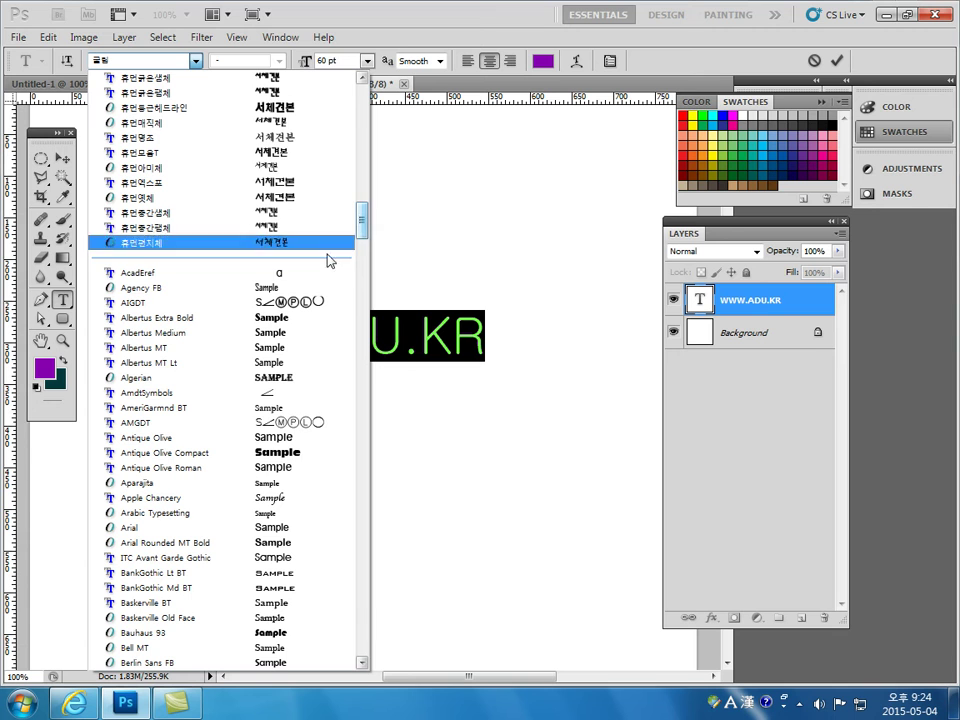
left_click(222, 527)
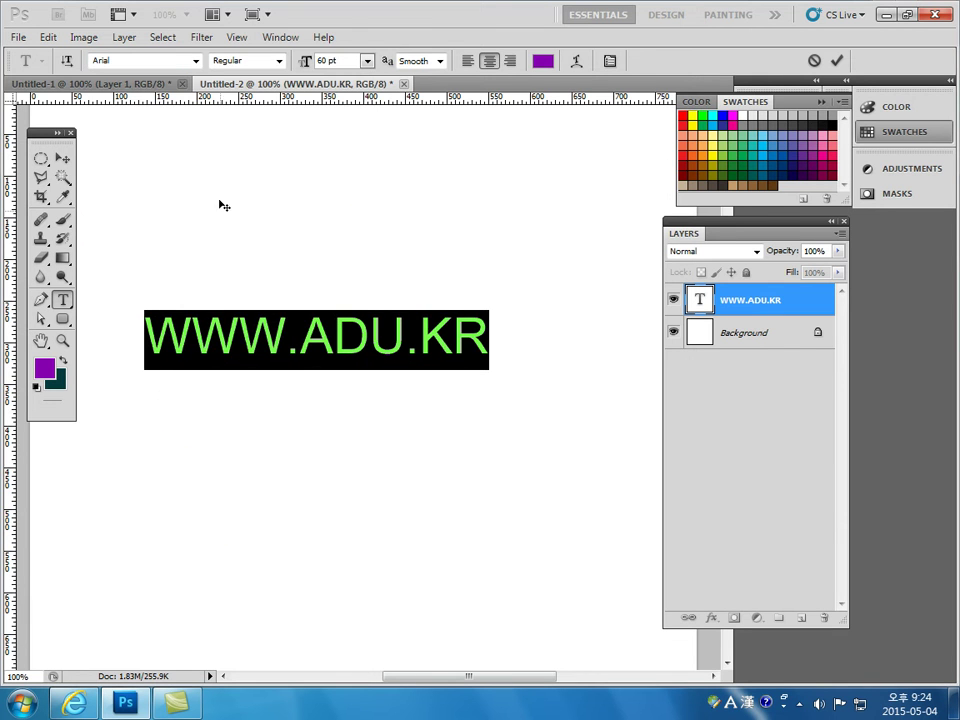
left_click(281, 61)
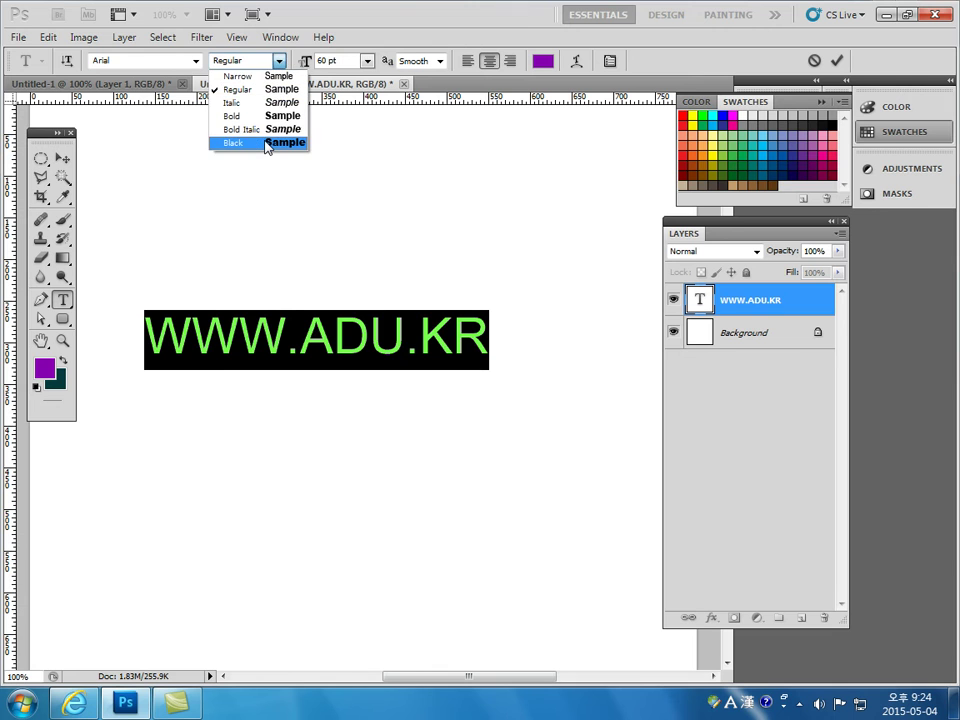
left_click(326, 146)
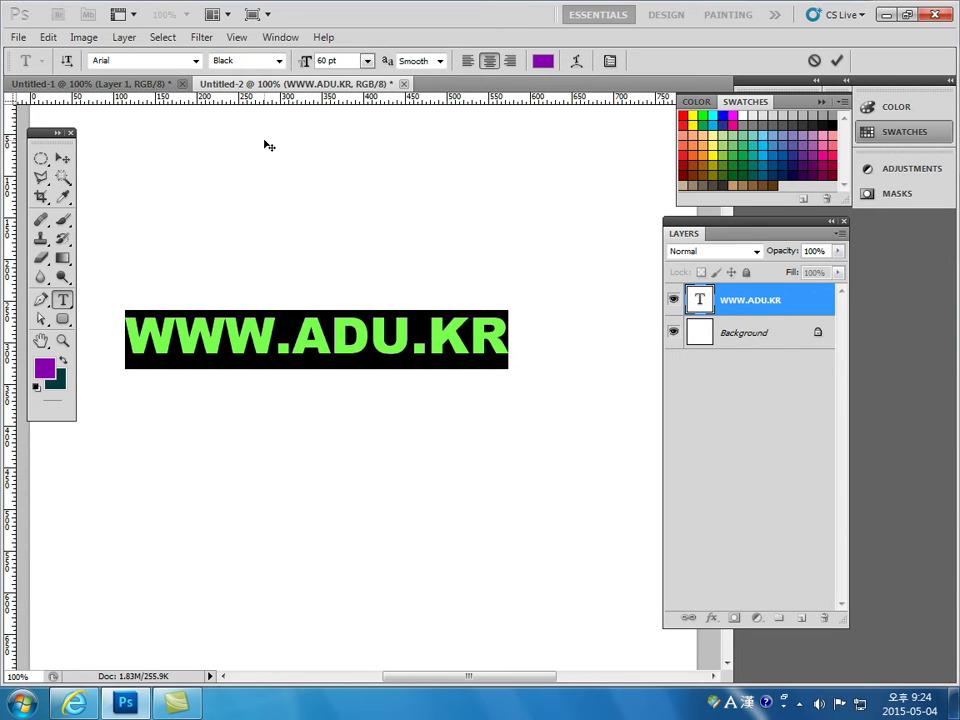
Set the text size to 72 pt.
left_click(368, 62)
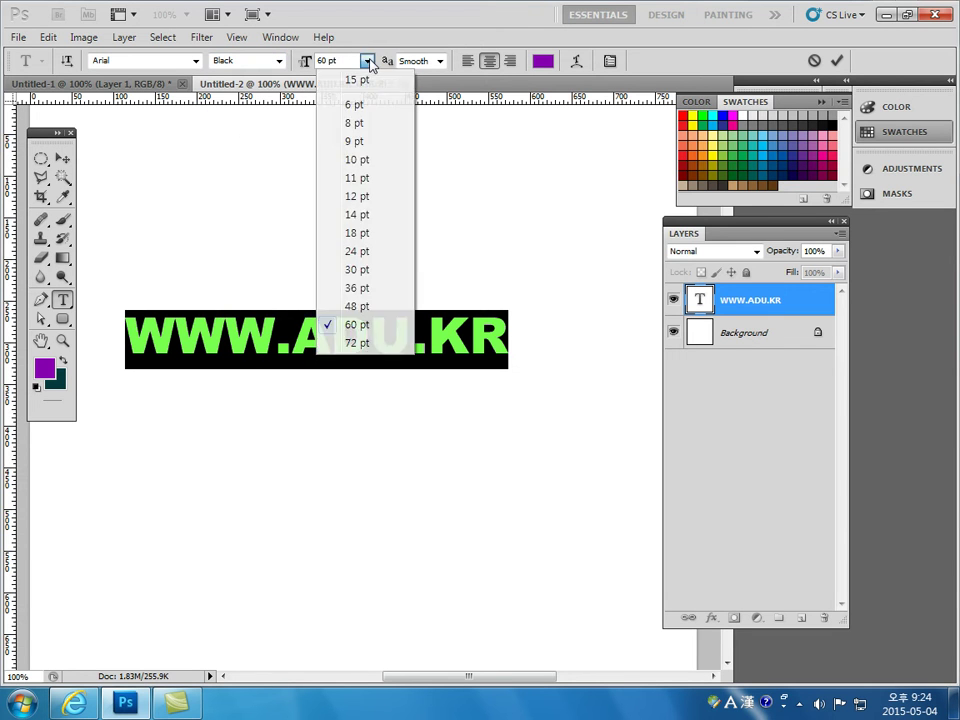
left_click(355, 343)
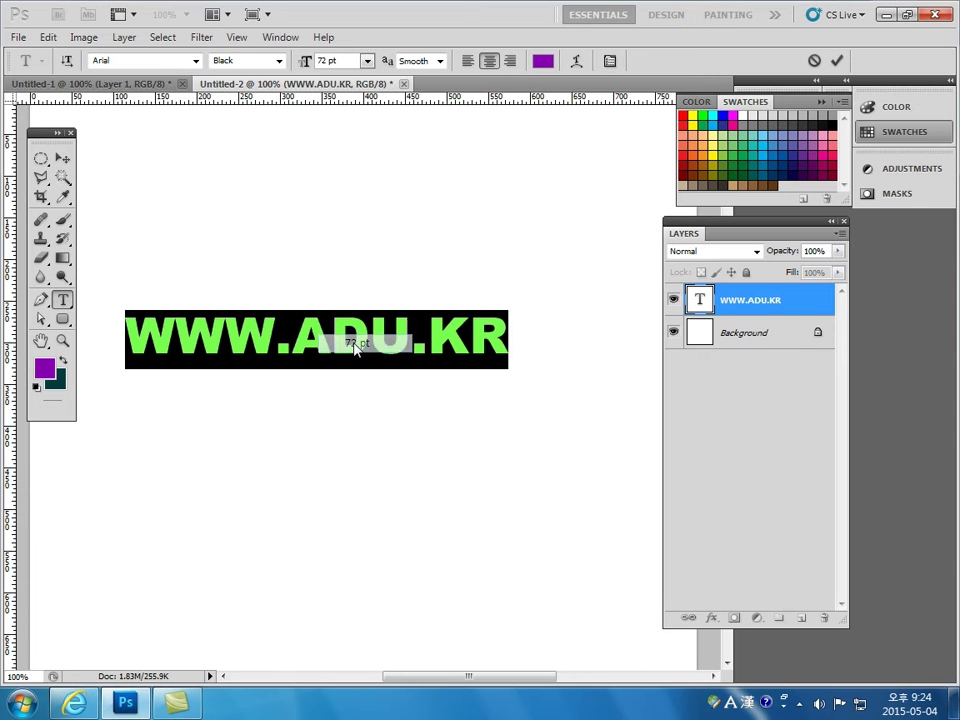
key("Return")
Resize the text to 250 pt, commit it, and nudge it slightly down.
type("25")
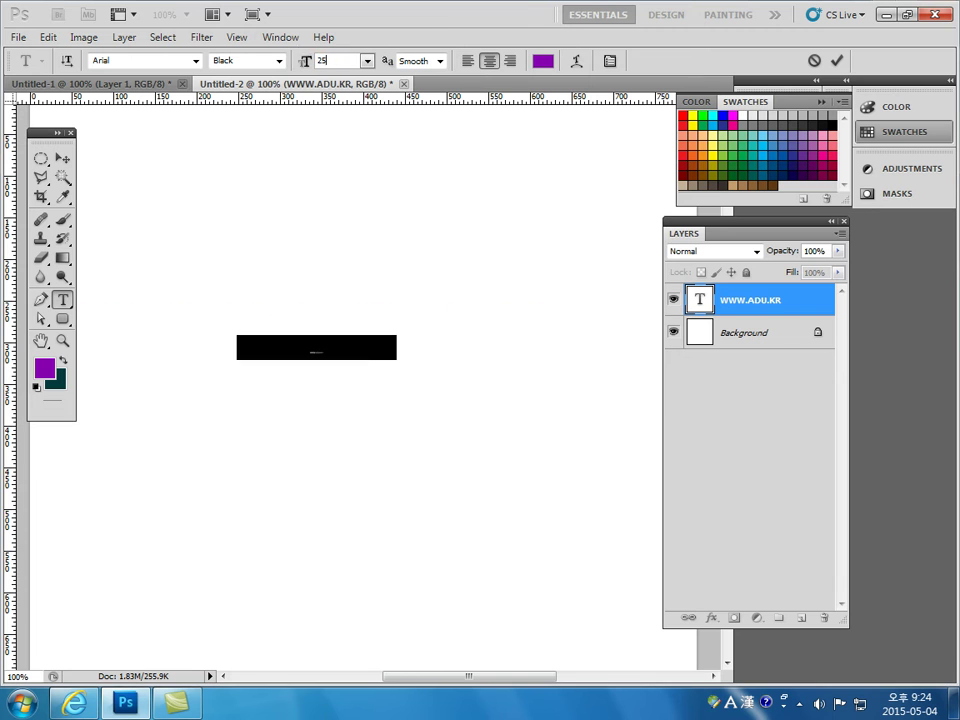
type("0")
left_click(62, 158)
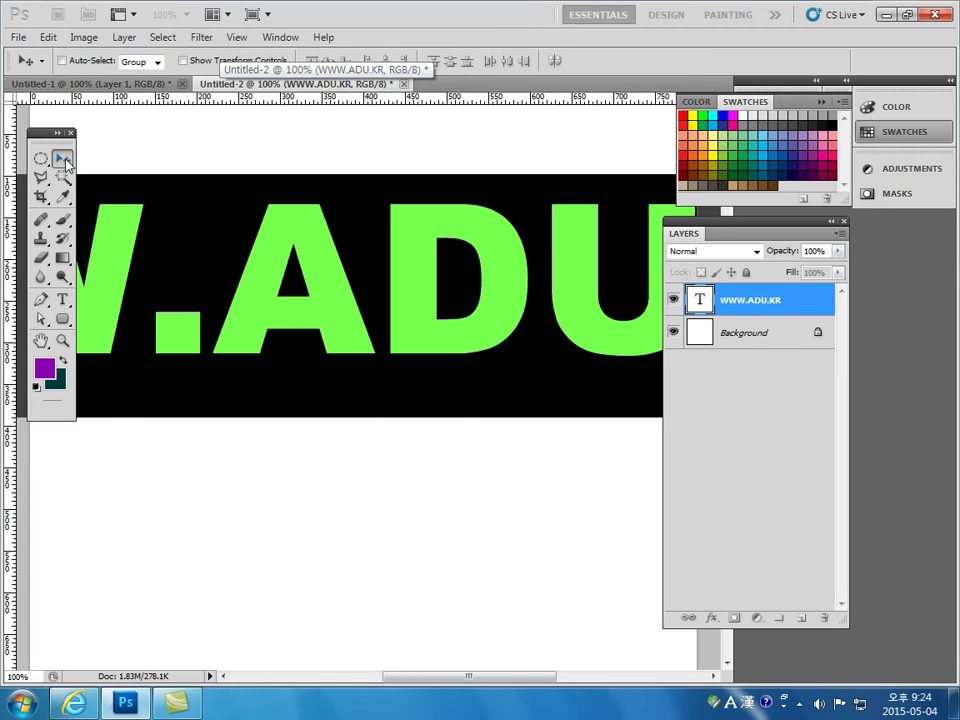
left_click_drag(329, 346, 332, 376)
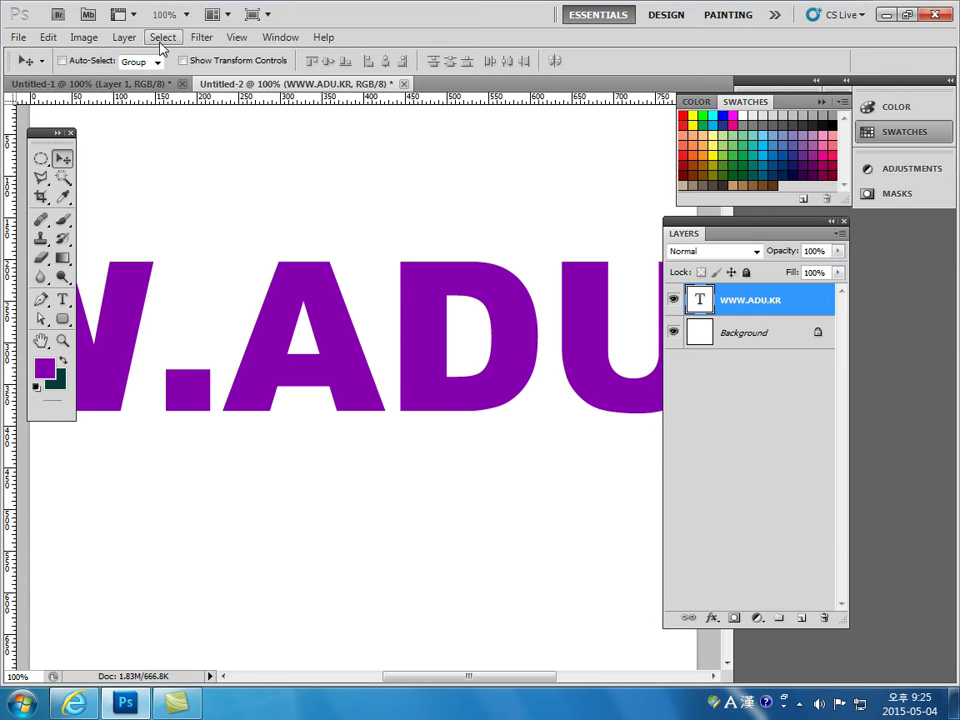
left_click(125, 38)
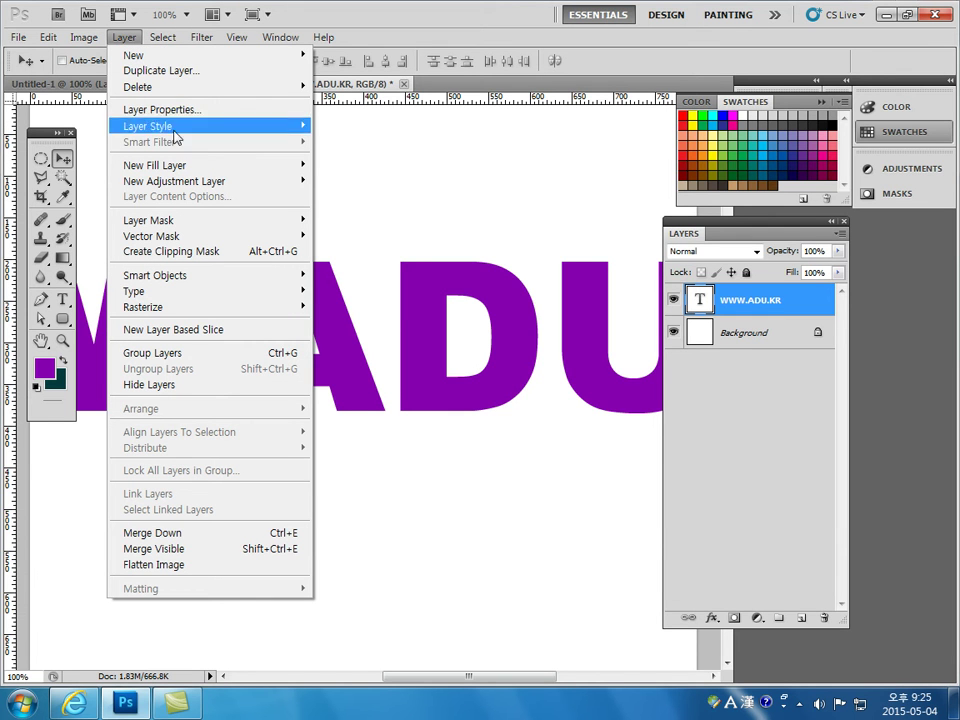
mouse_move(148, 126)
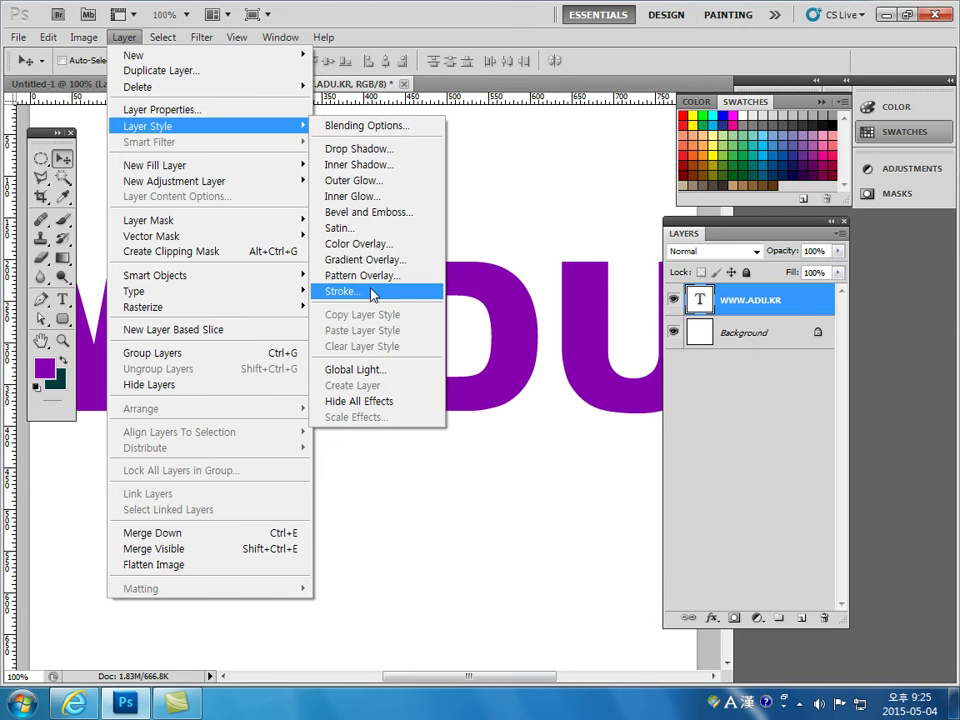
Add a deep purple (650ea8) Stroke layer style to the text.
left_click(372, 292)
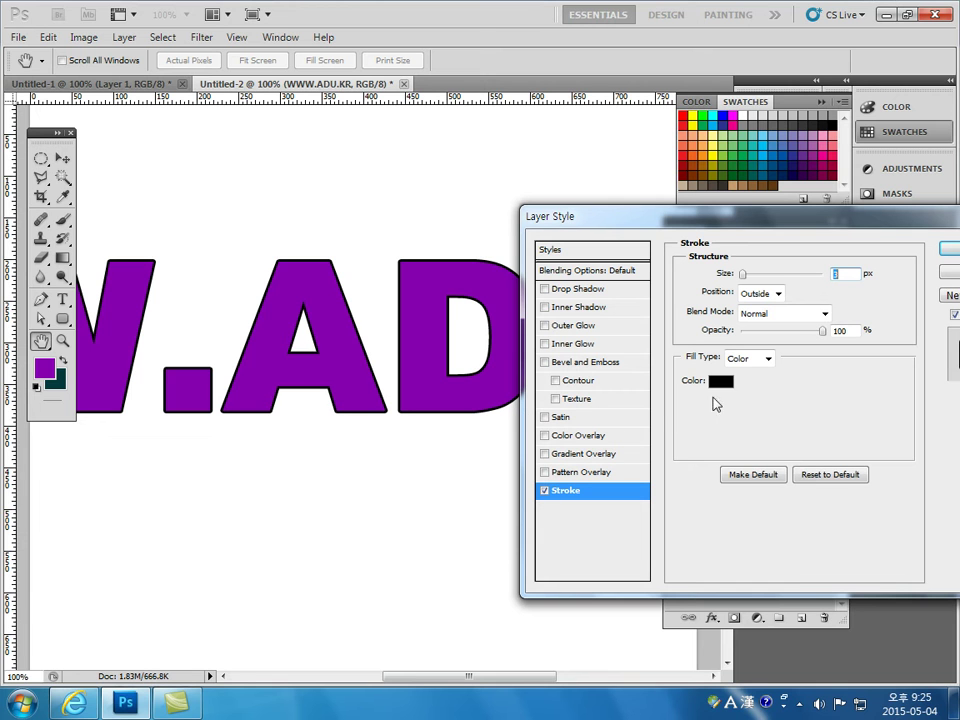
left_click(720, 381)
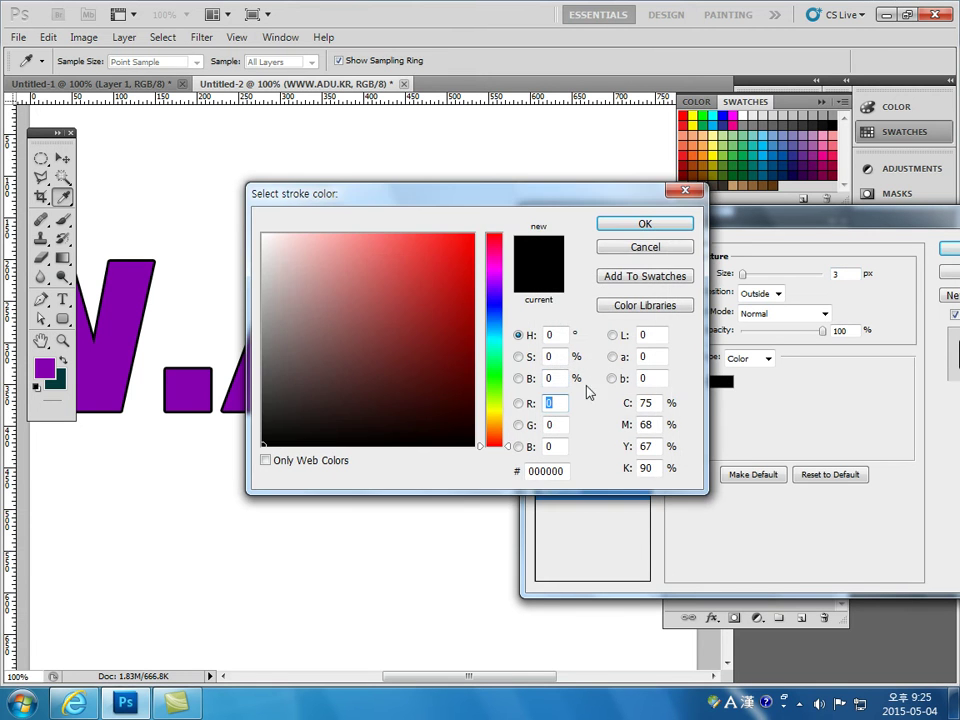
left_click_drag(493, 295, 497, 284)
left_click(457, 306)
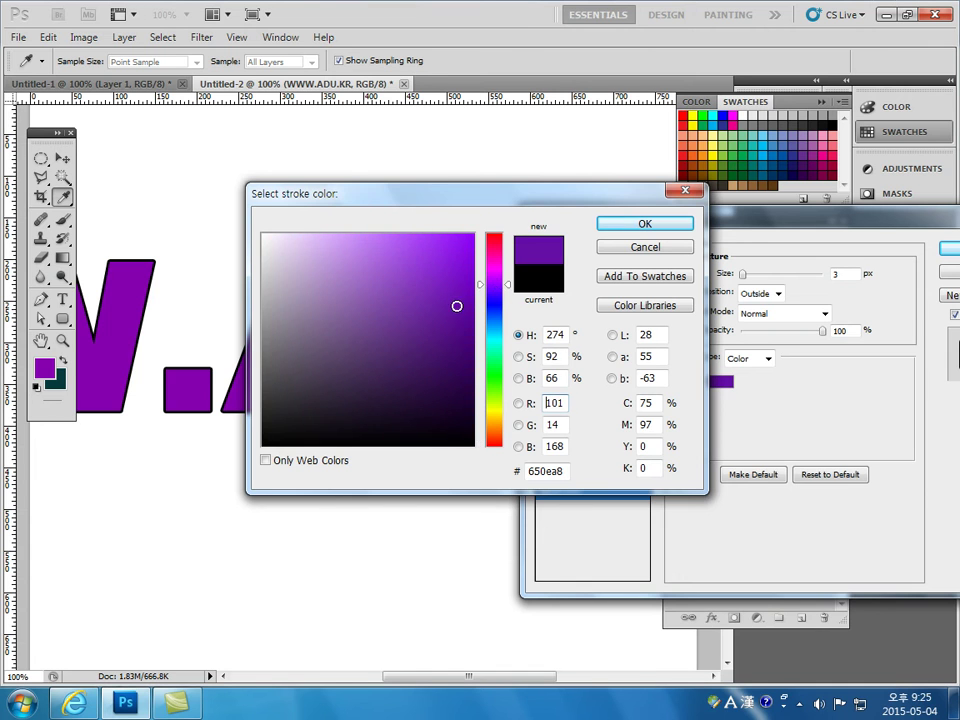
left_click(625, 229)
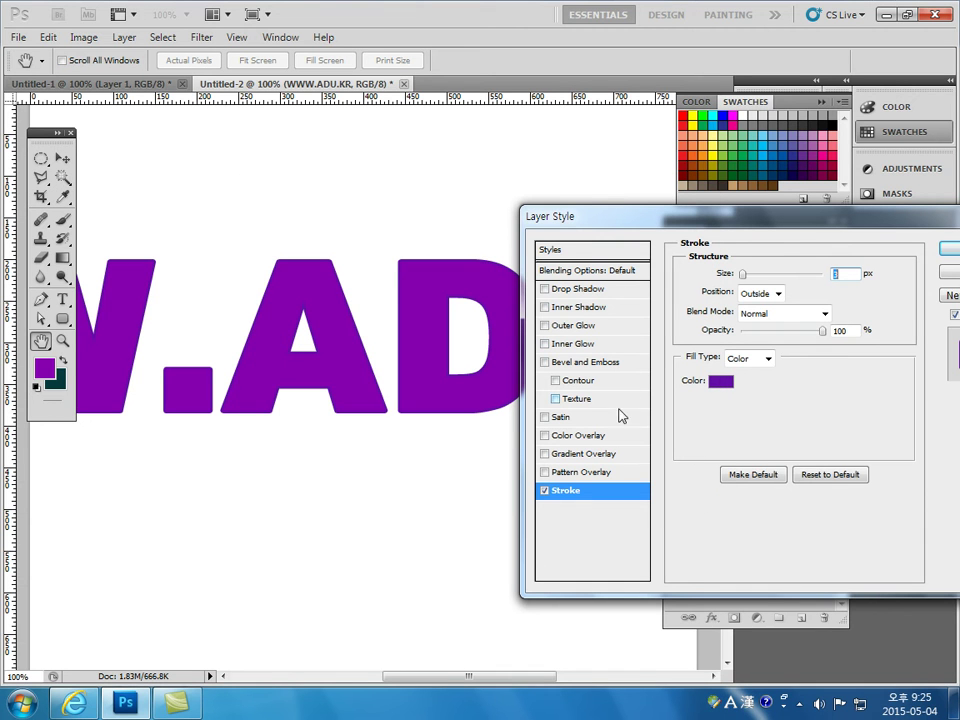
Add a pink-magenta (dd45e6) Color Overlay to the text.
left_click(603, 436)
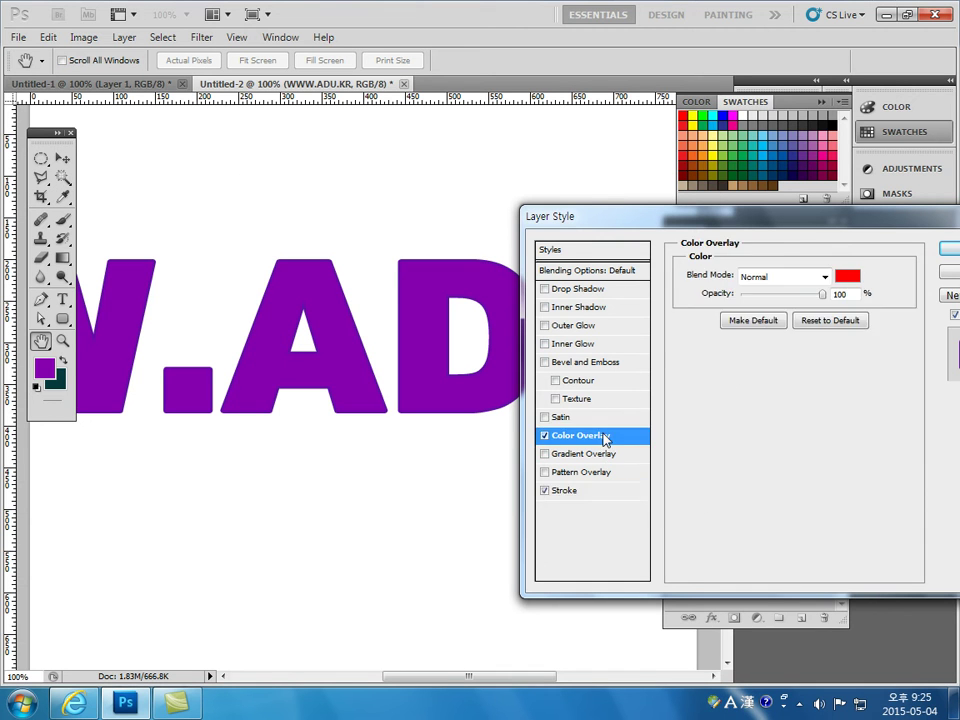
left_click(846, 276)
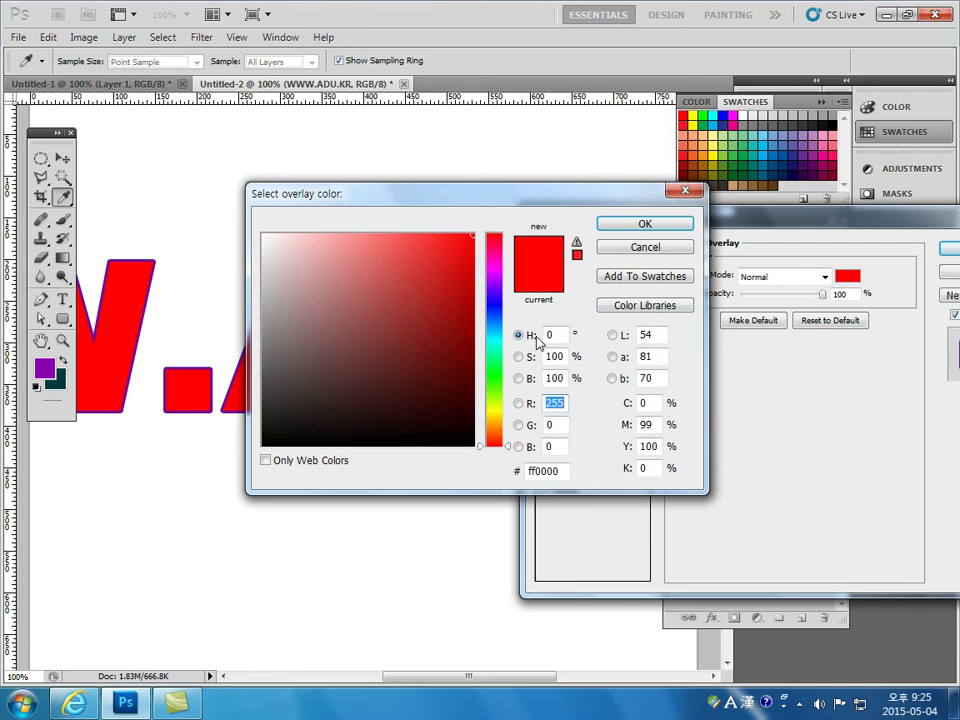
left_click(494, 271)
left_click(407, 240)
left_click(409, 255)
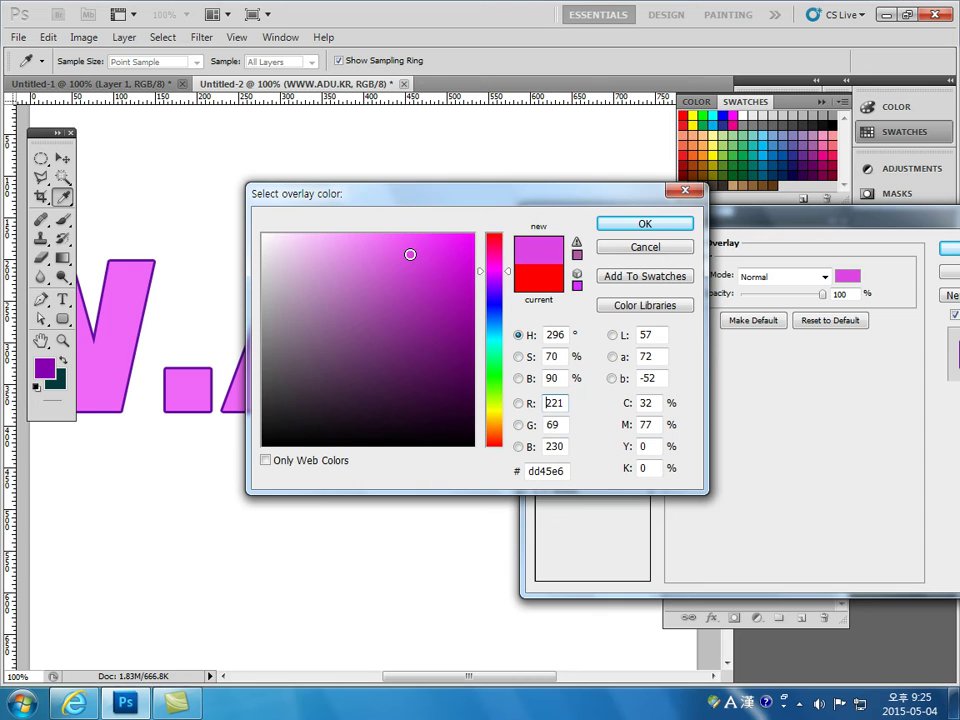
left_click(612, 224)
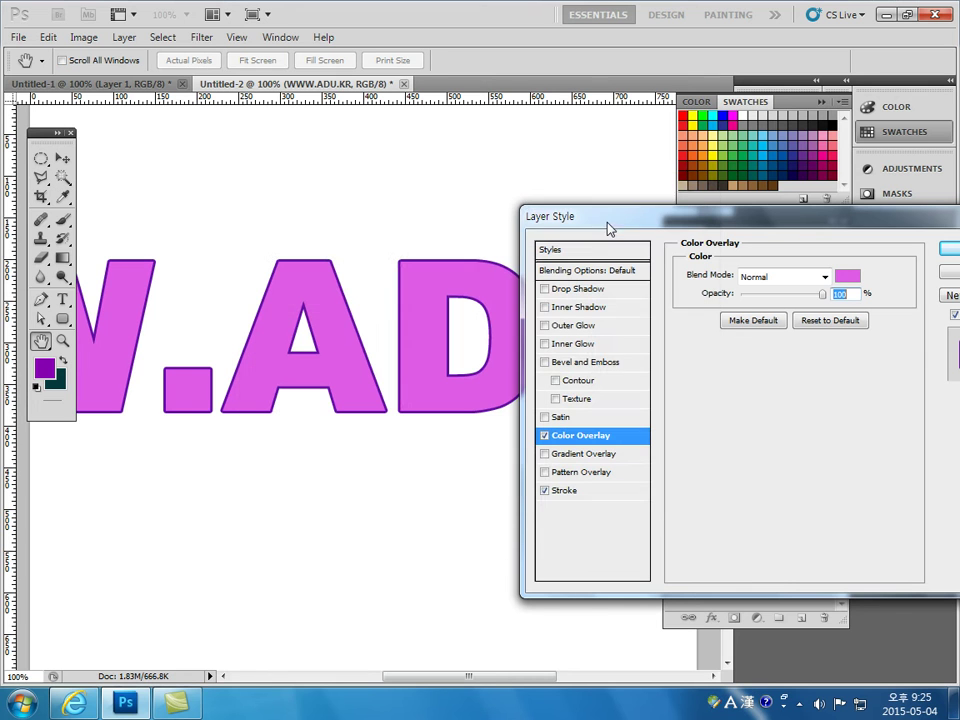
Make the stroke purple 6216a1, 6 px, positioned Inside, and apply the effects.
left_click(566, 490)
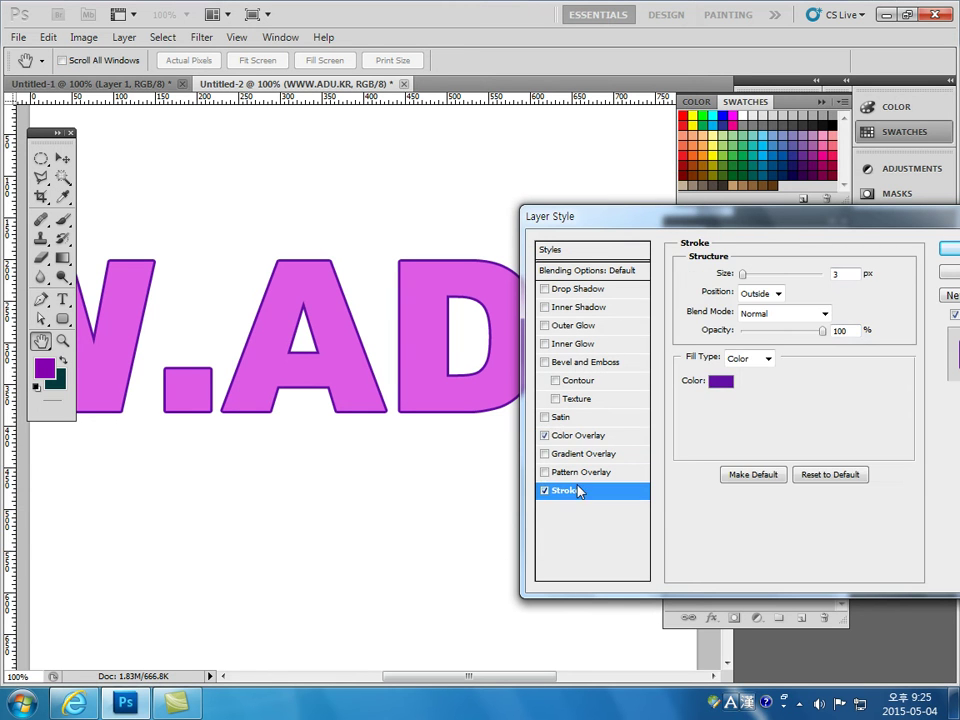
left_click(718, 379)
left_click(452, 312)
left_click(620, 229)
left_click_drag(744, 276, 747, 276)
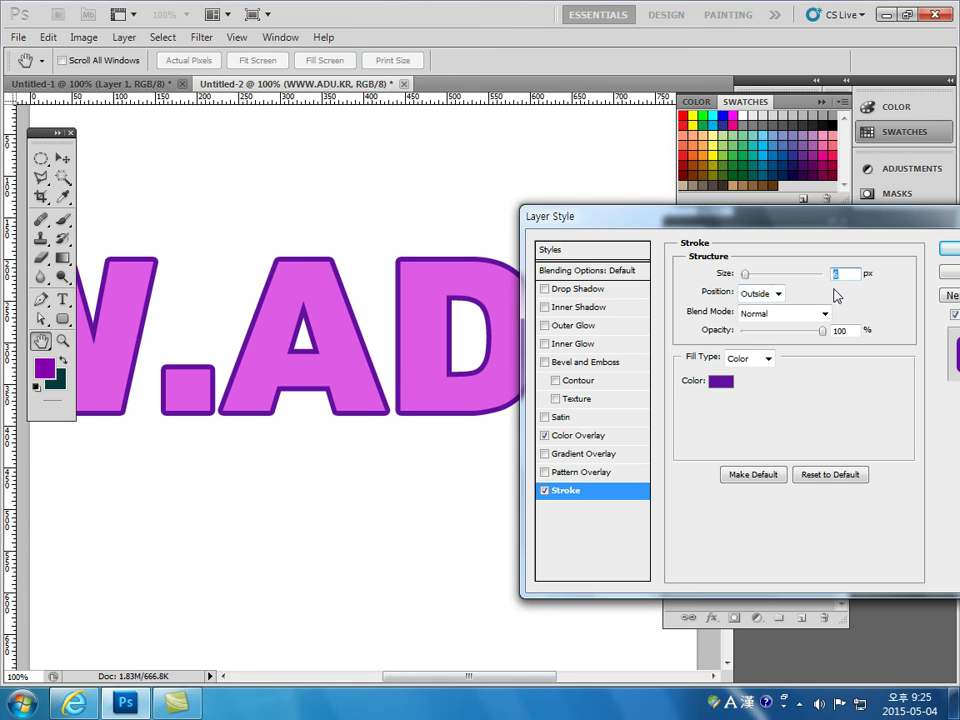
type("6")
left_click(765, 293)
left_click(761, 324)
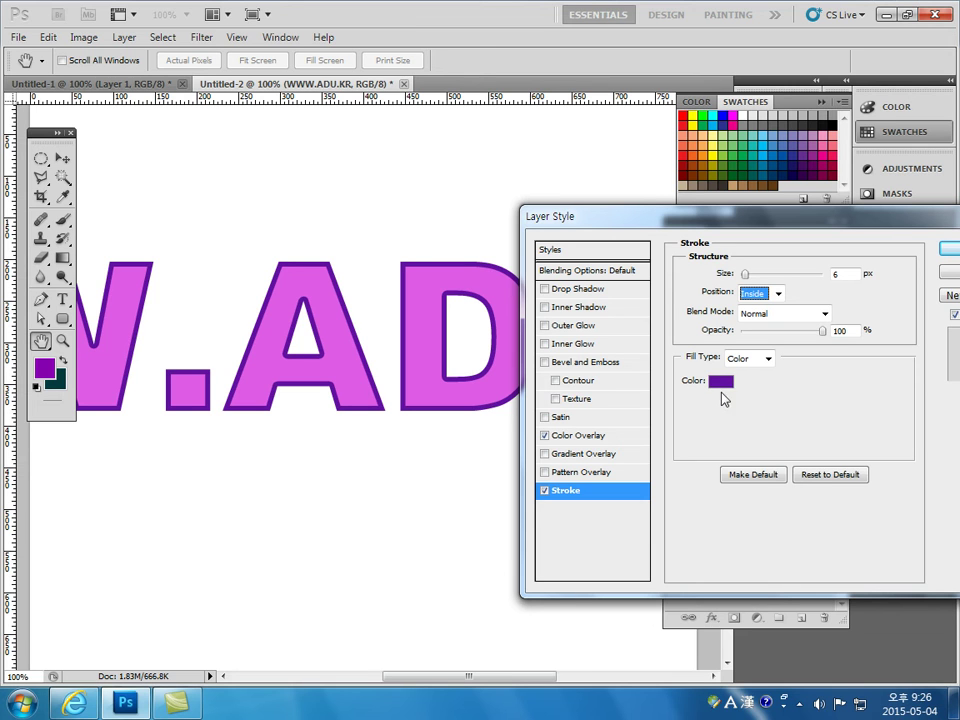
left_click(951, 250)
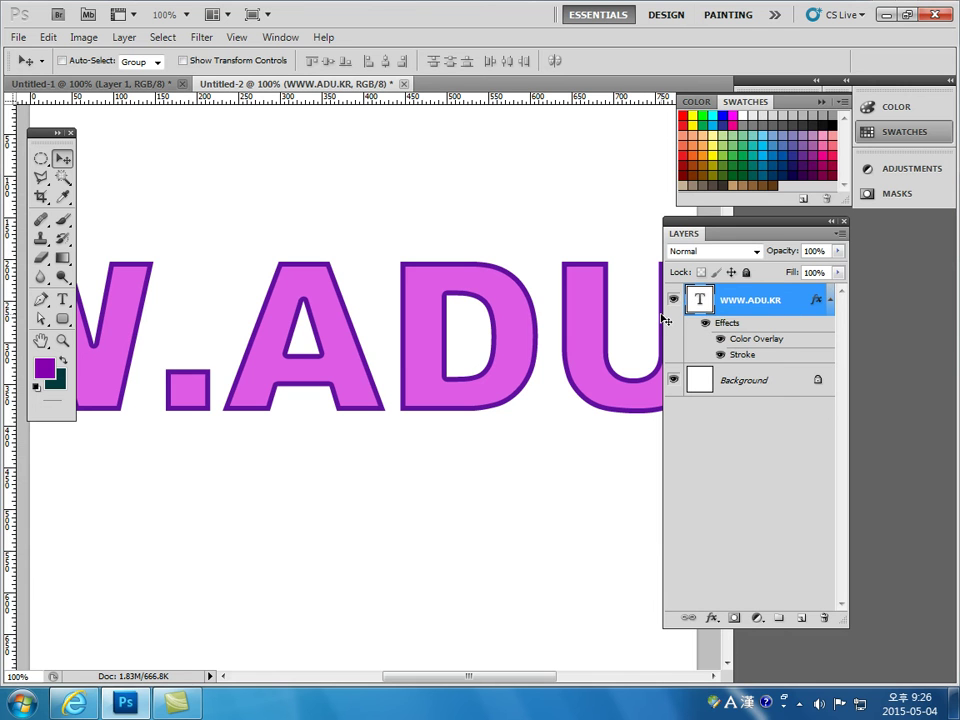
Load the letters as a selection and add an empty Layer 1 above the text.
left_click(700, 300, "ctrl")
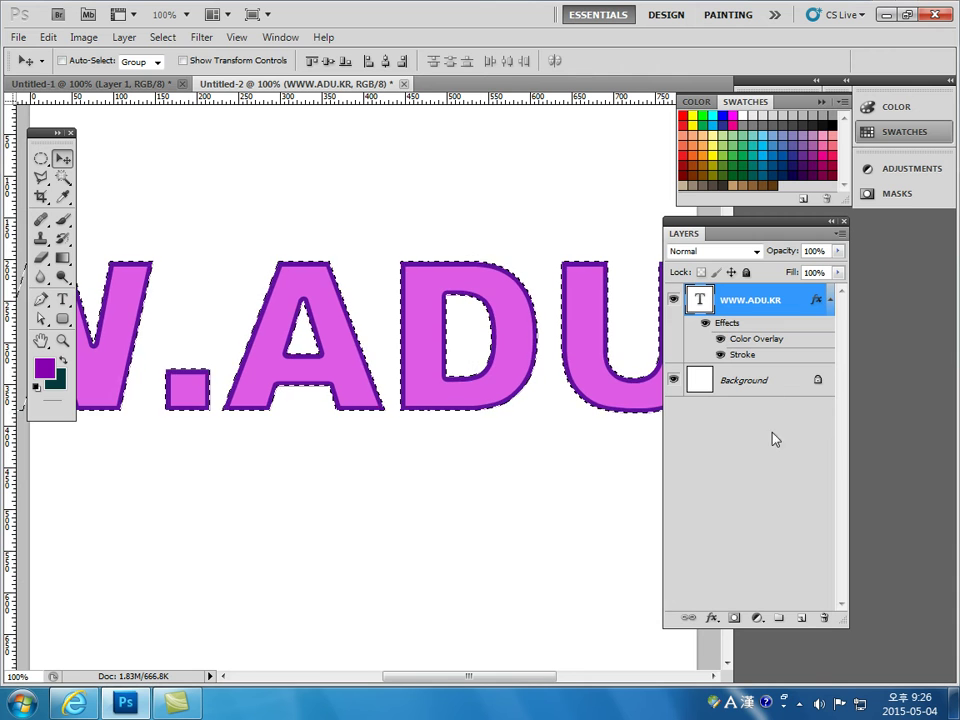
left_click(801, 619)
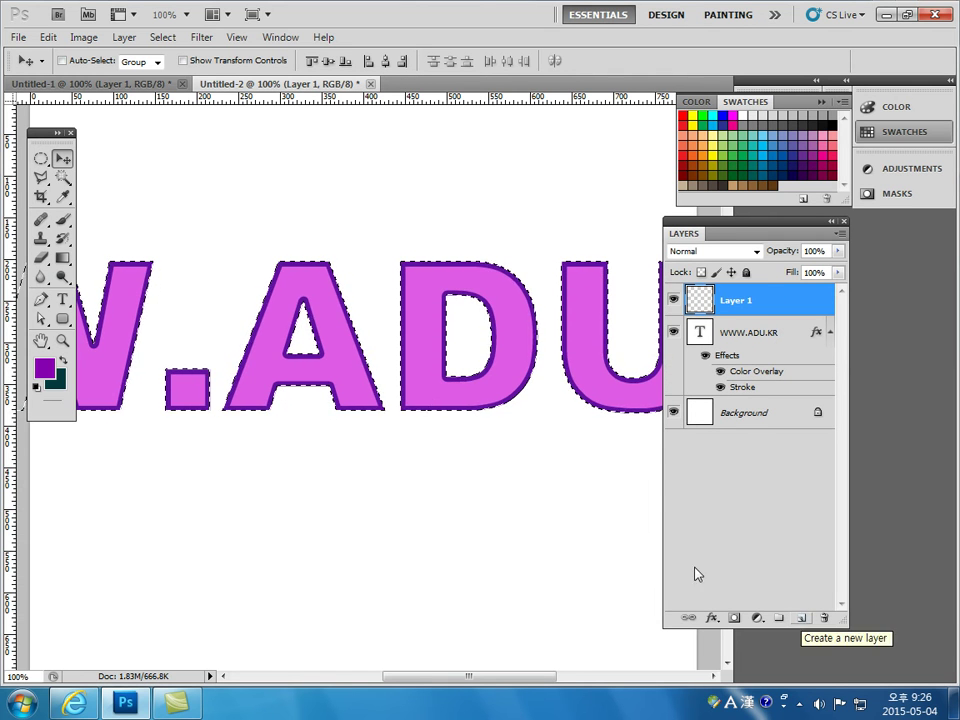
Contract the letter selection by 6 pixels with Select > Modify > Contract.
left_click(175, 40)
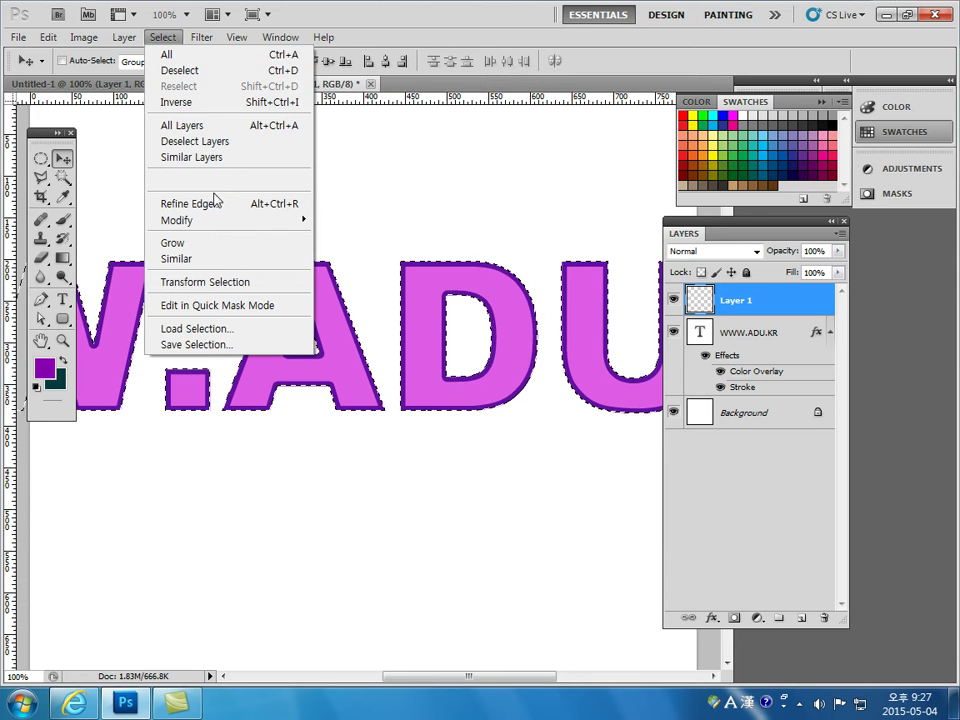
mouse_move(177, 219)
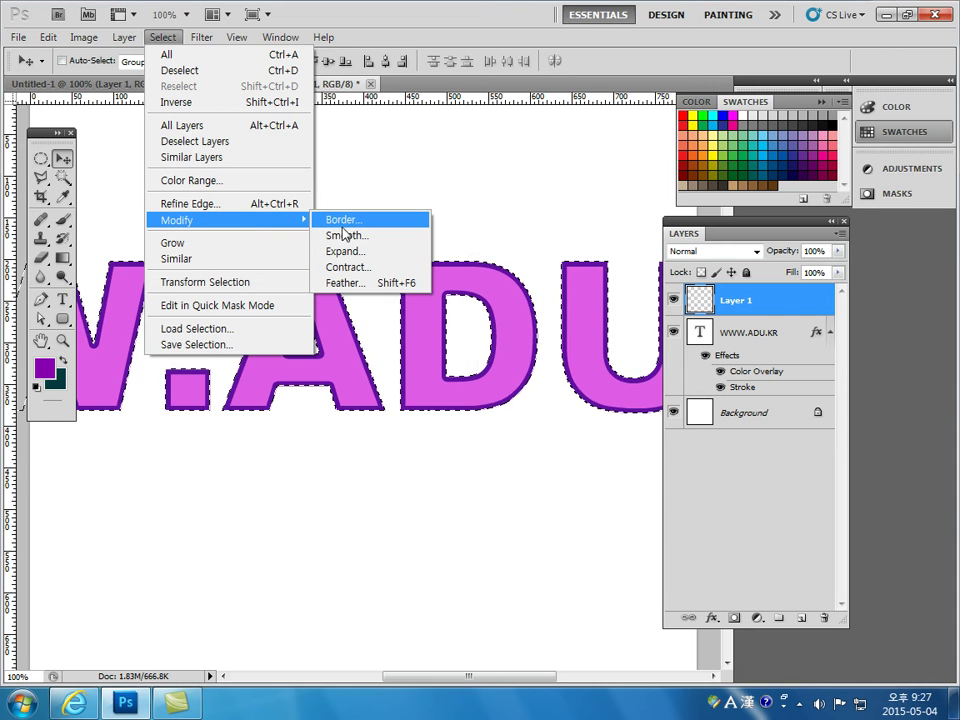
left_click(380, 268)
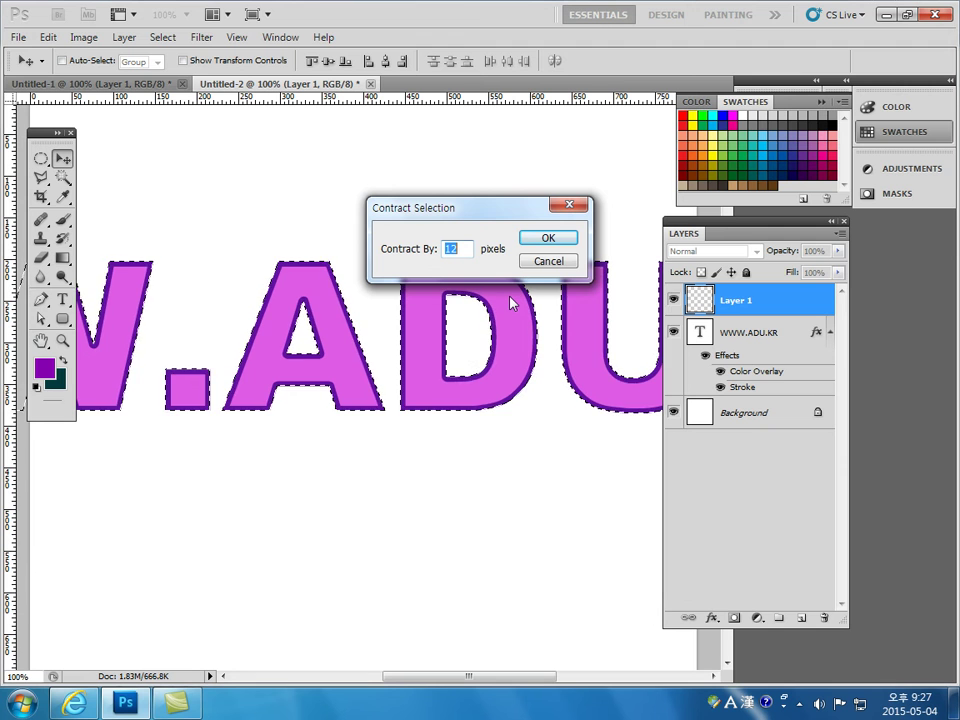
type("6")
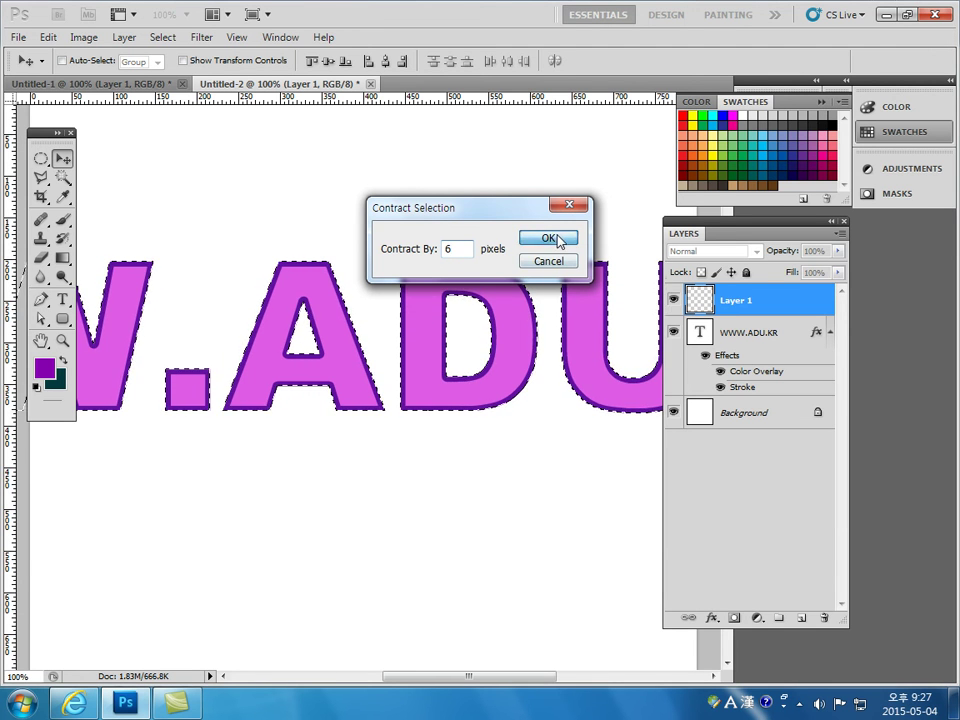
left_click(557, 240)
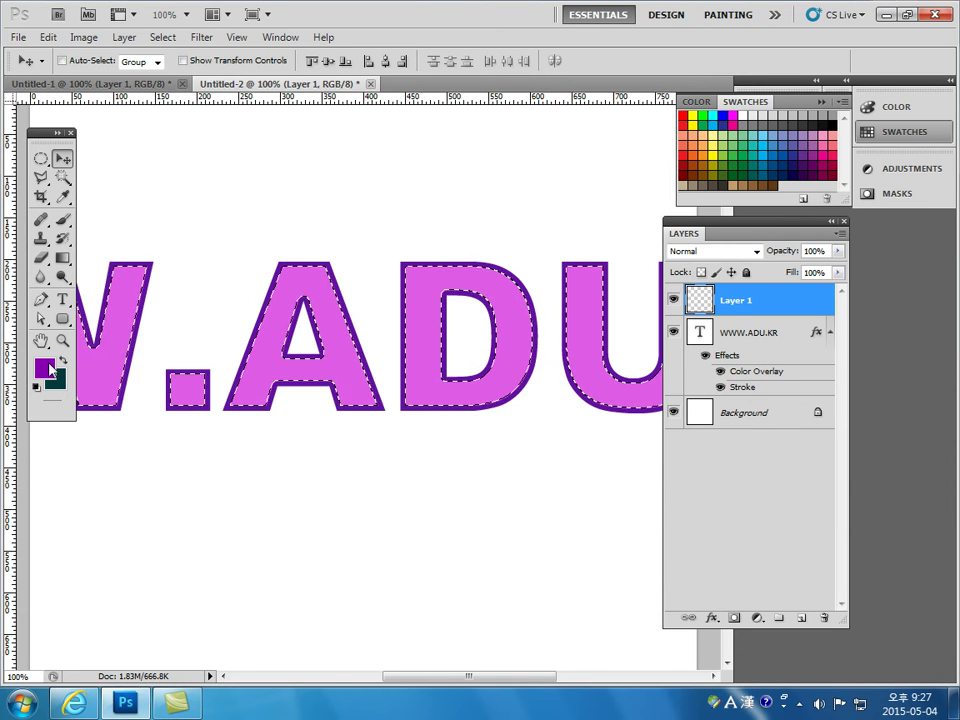
Sample the letters' light purple (e08ffa) and fill the contracted selection on Layer 1 with it.
left_click(44, 368)
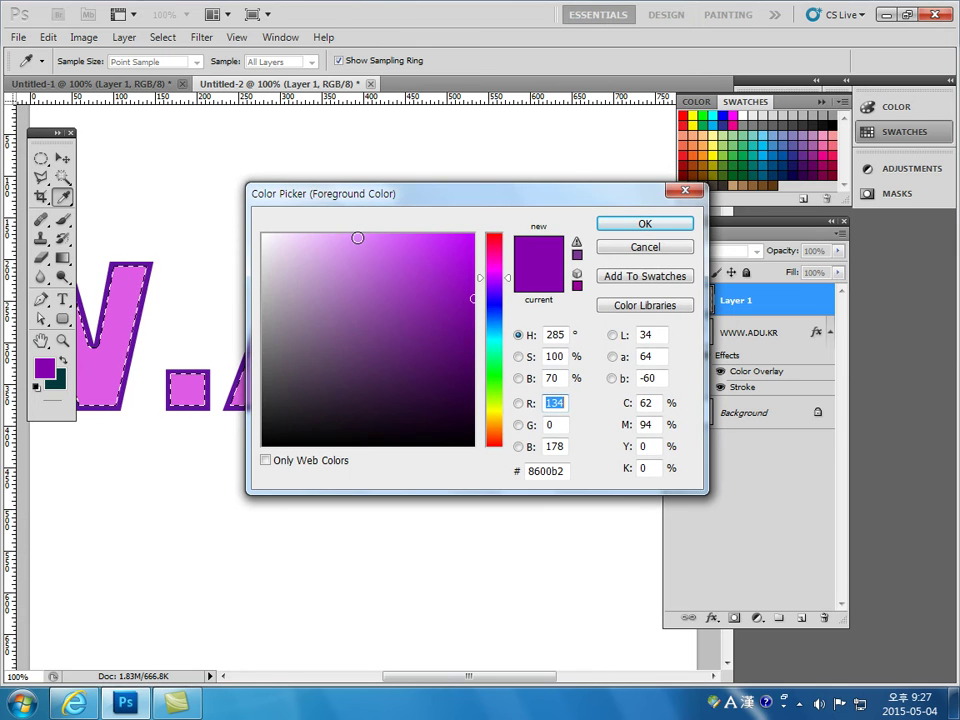
left_click(105, 340)
left_click(615, 226)
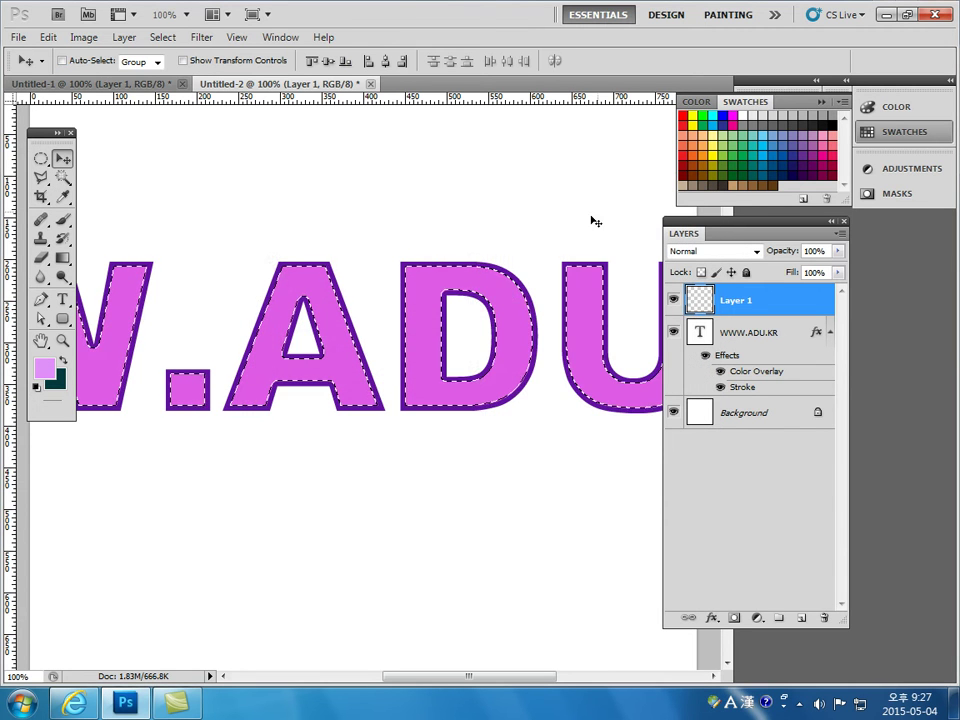
left_click(50, 37)
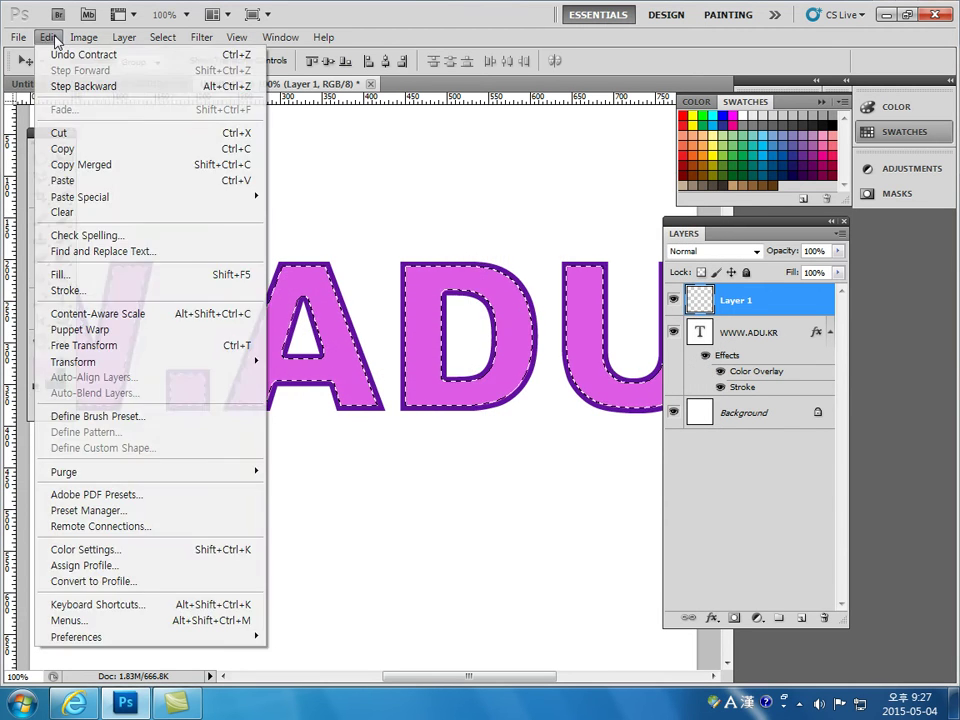
left_click(75, 272)
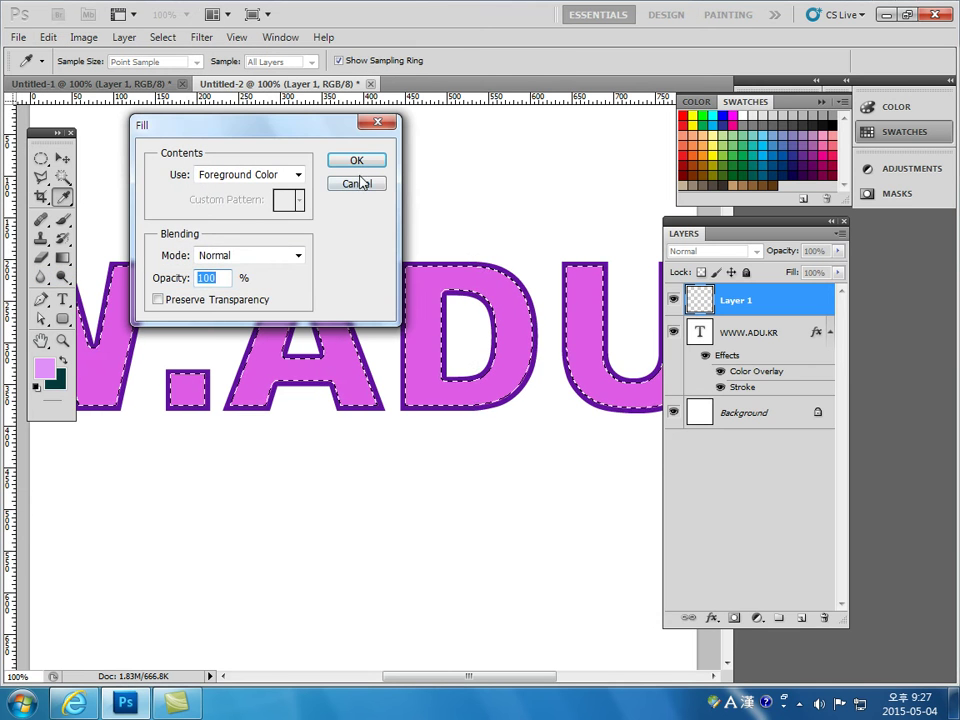
left_click(364, 166)
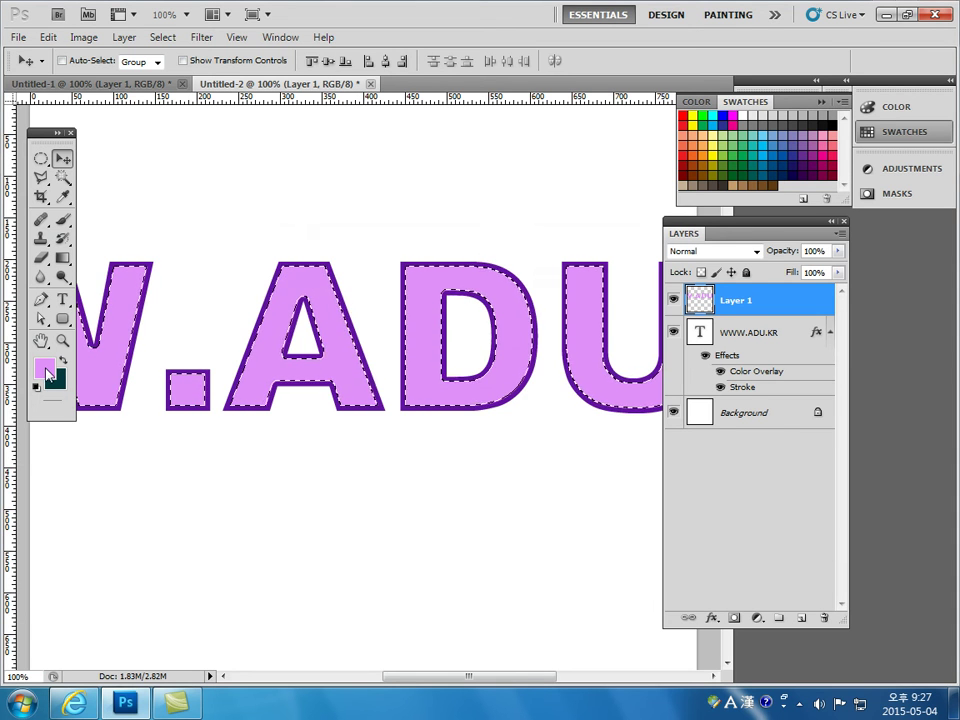
Set the foreground colour to purple 9d1bc8.
left_click(47, 374)
left_click(443, 299)
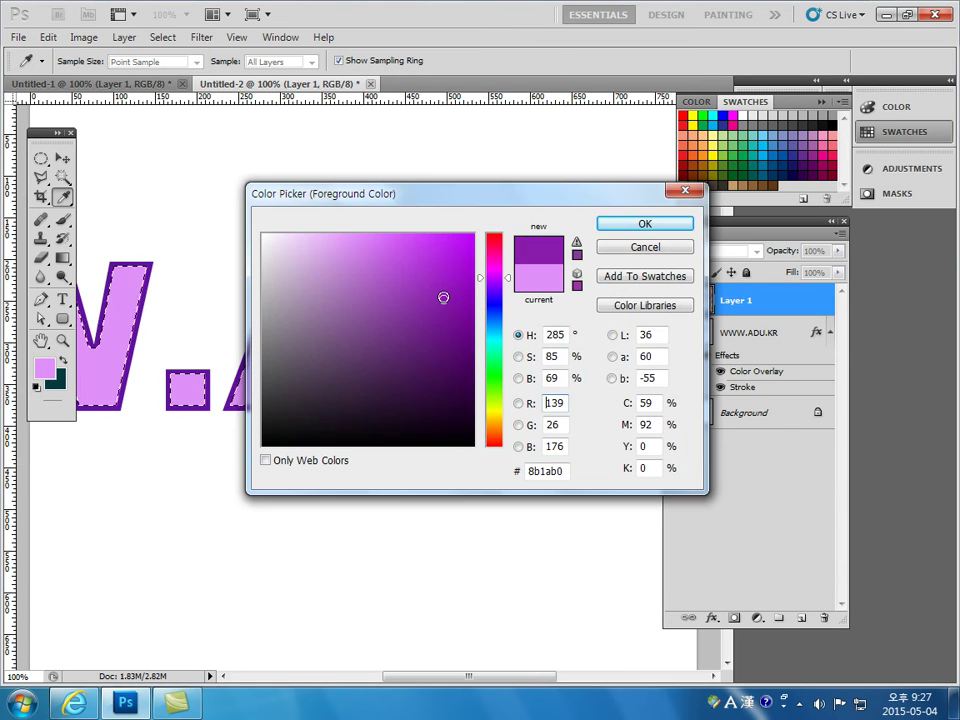
left_click(446, 279)
left_click(606, 224)
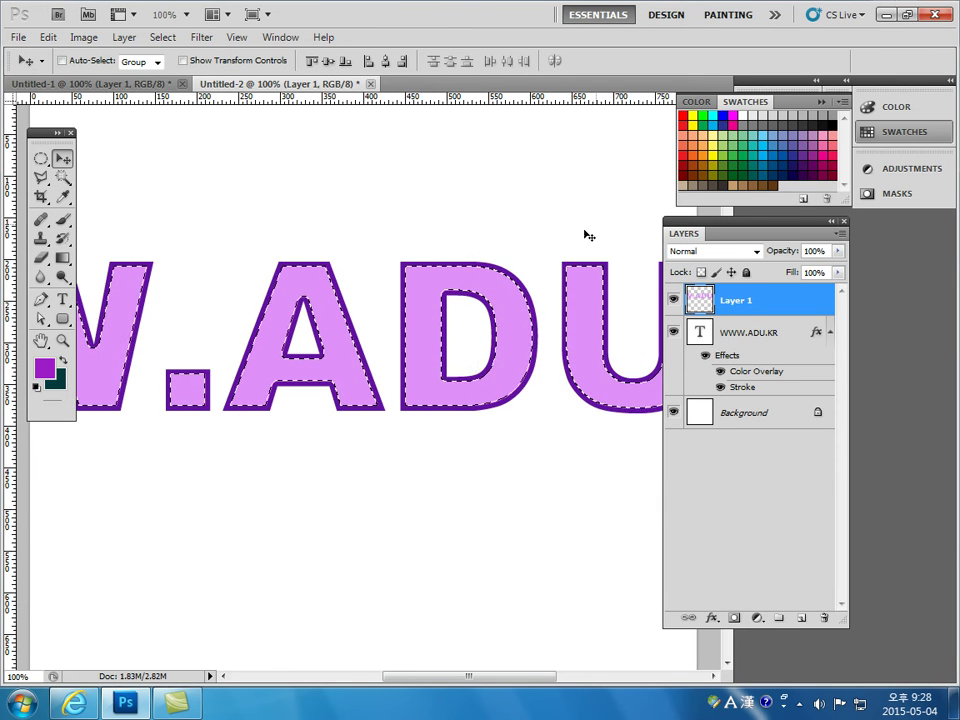
Stroke the selection with a 3 px inside purple line.
left_click(48, 37)
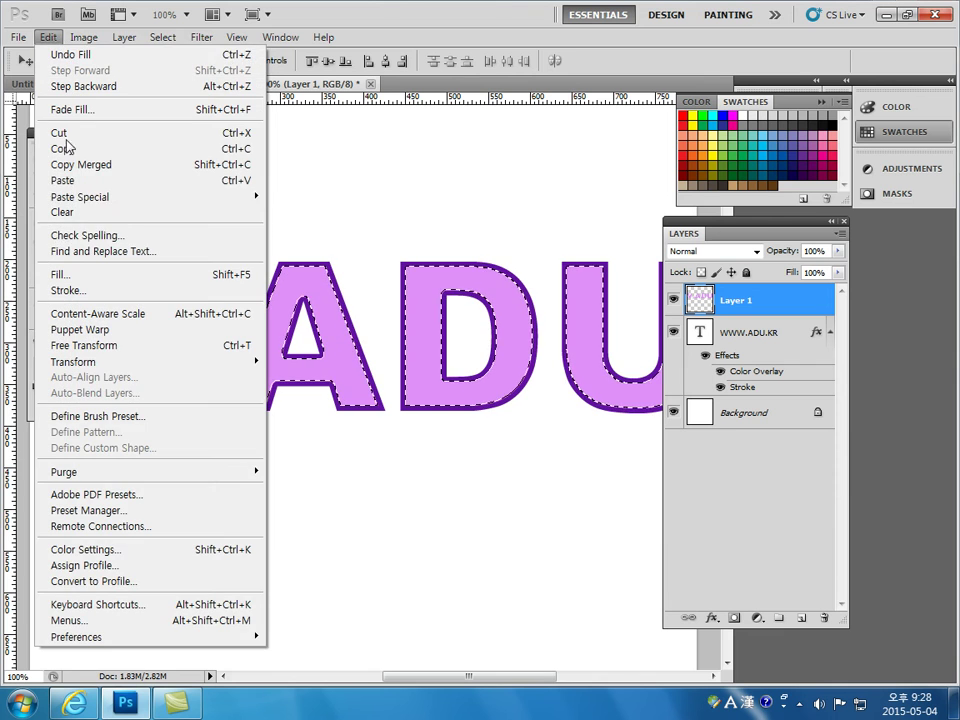
left_click(96, 290)
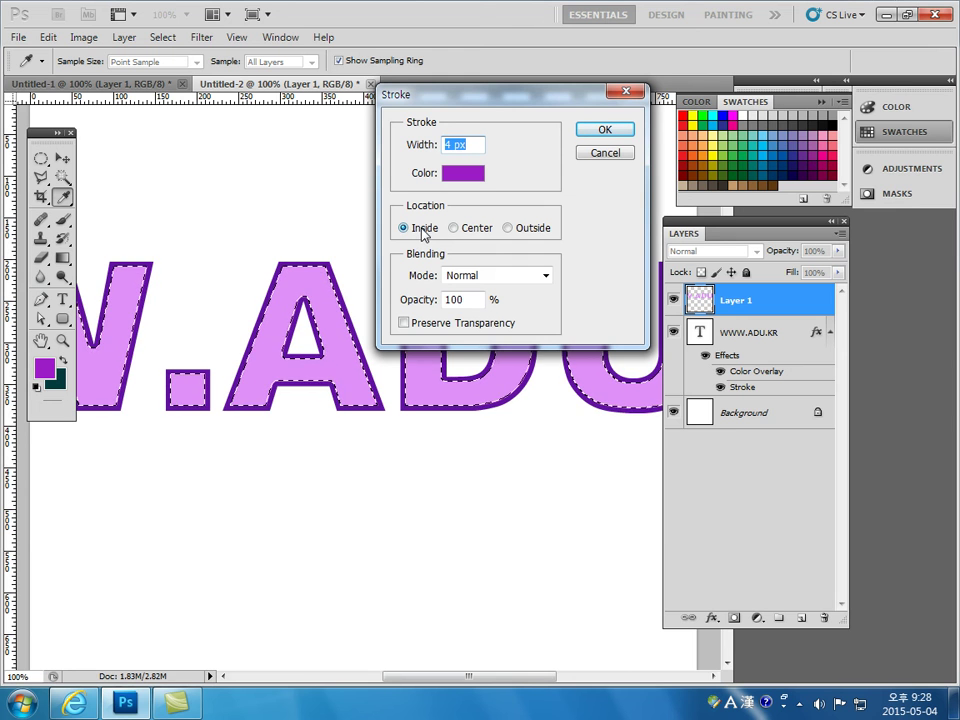
left_click(458, 143)
type("3")
left_click(595, 132)
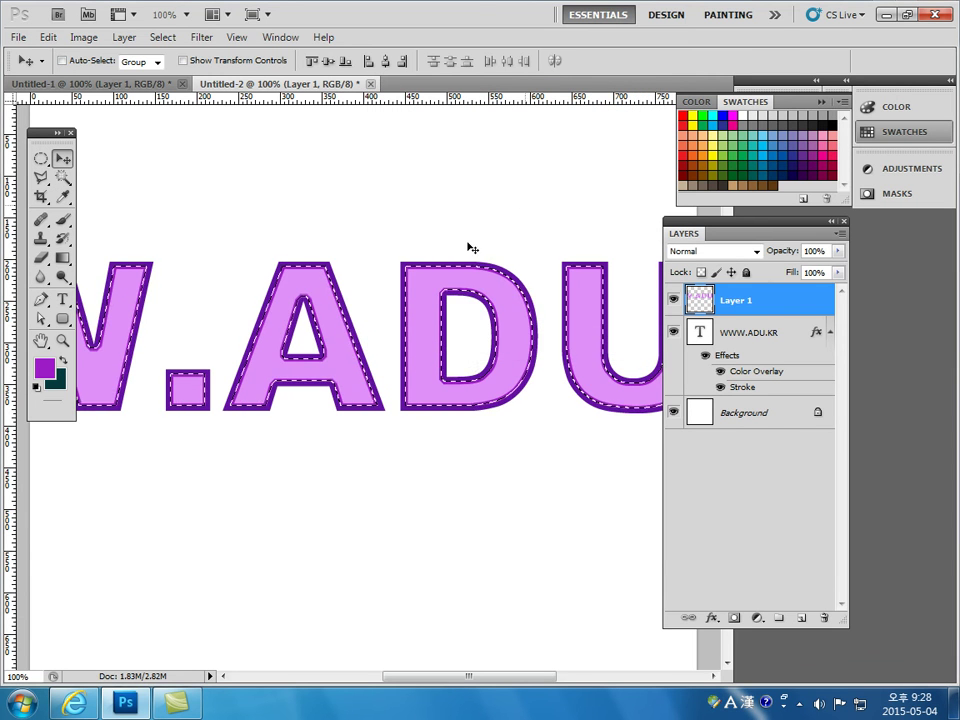
left_click(40, 158)
left_click(224, 204)
left_click(675, 333)
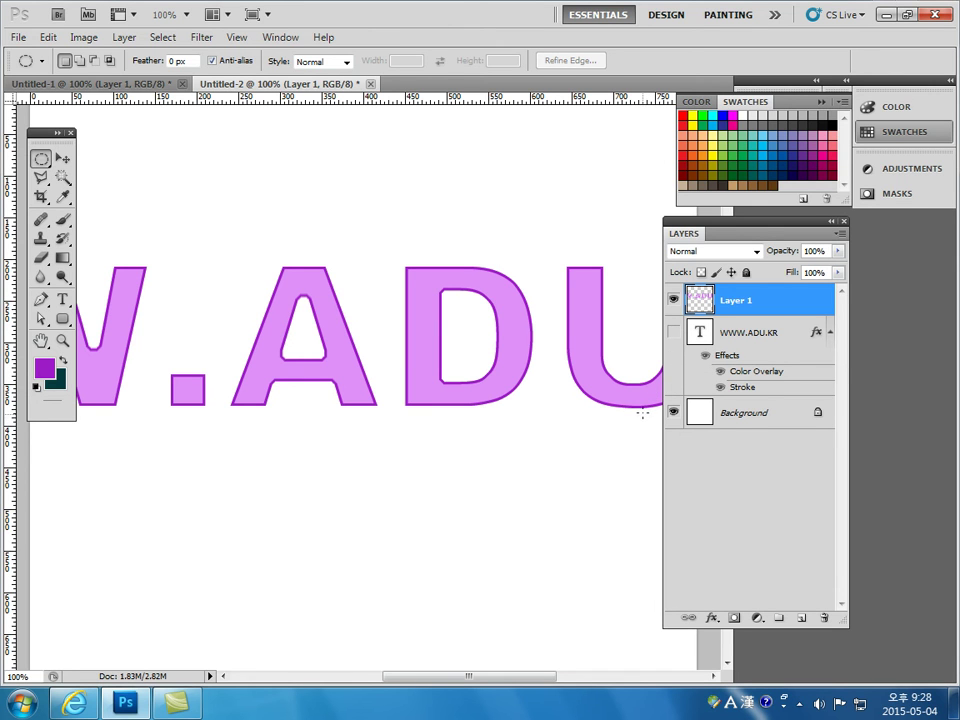
left_click(675, 332)
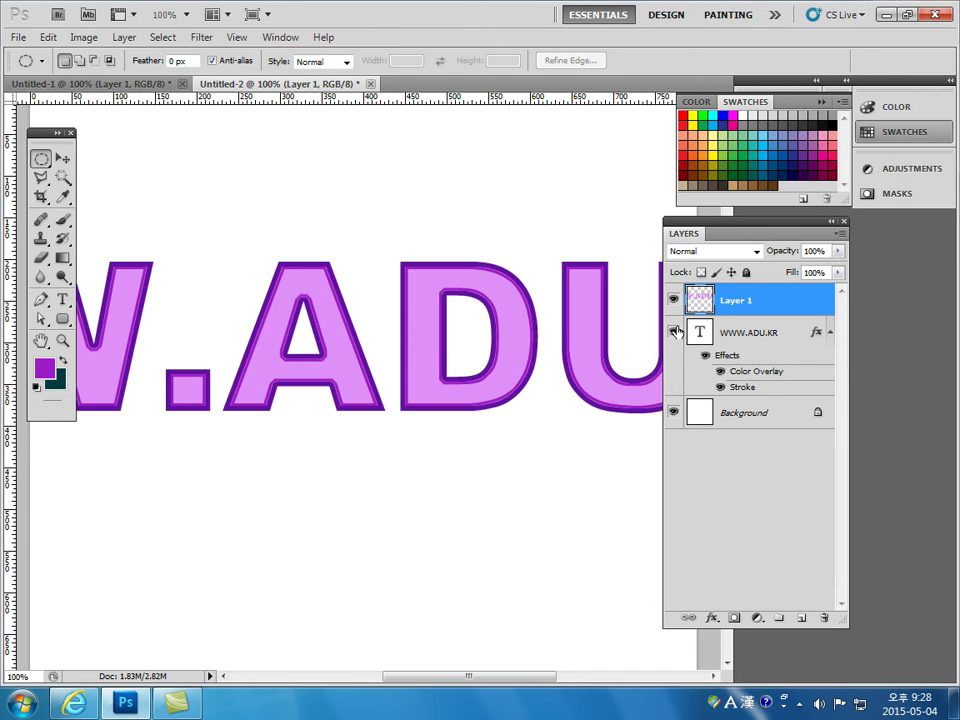
left_click(674, 331)
left_click(675, 332)
left_click(673, 332)
left_click(692, 338, "ctrl")
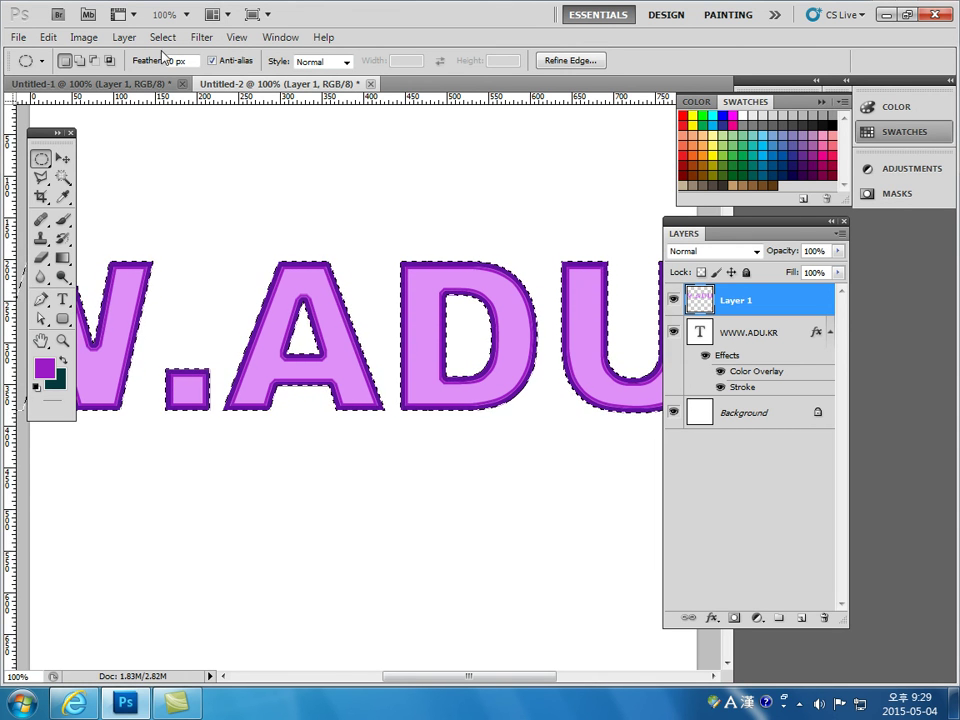
left_click(164, 40)
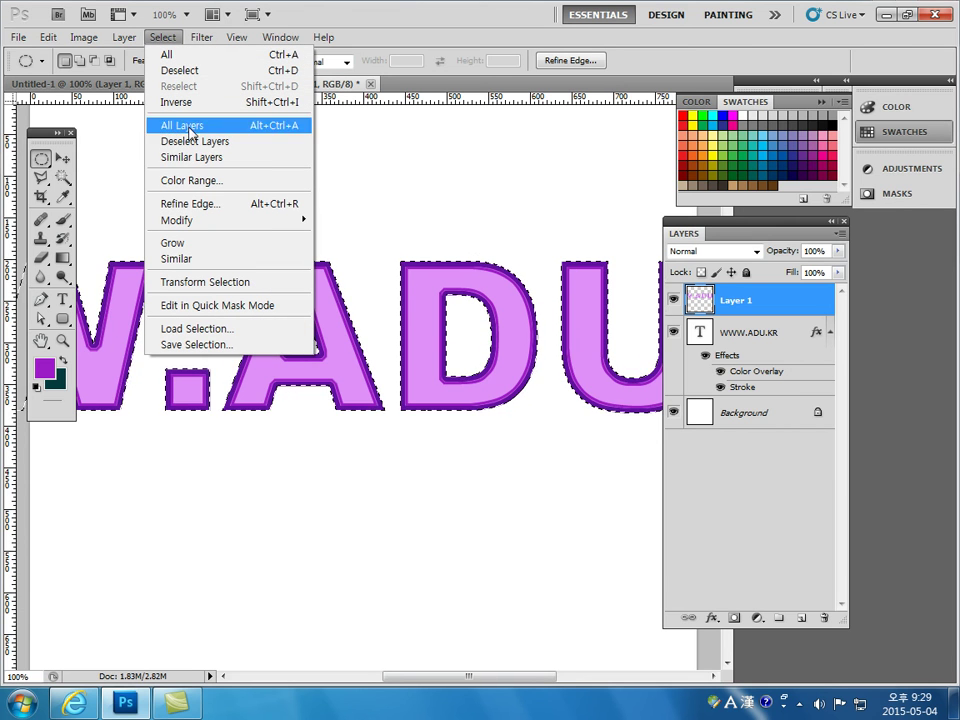
mouse_move(228, 219)
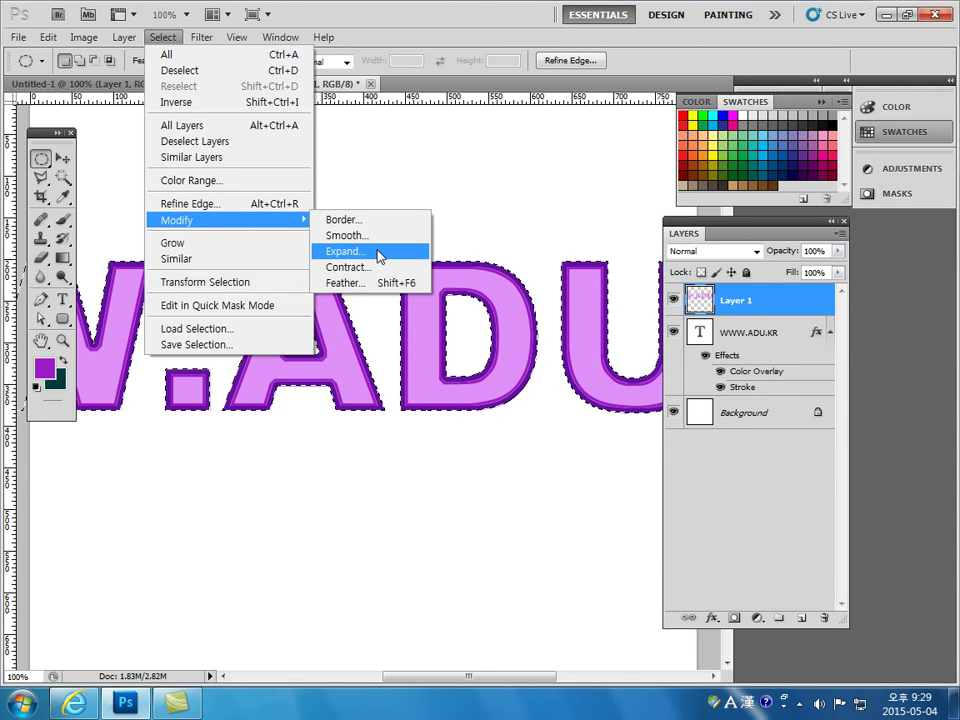
left_click(379, 255)
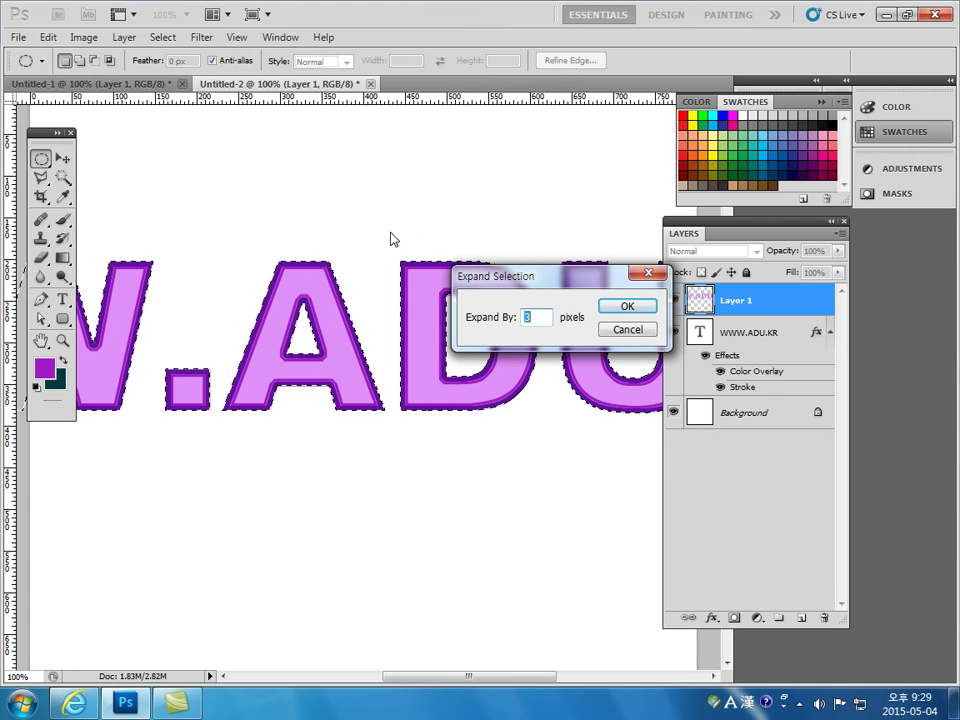
type("6")
left_click(617, 309)
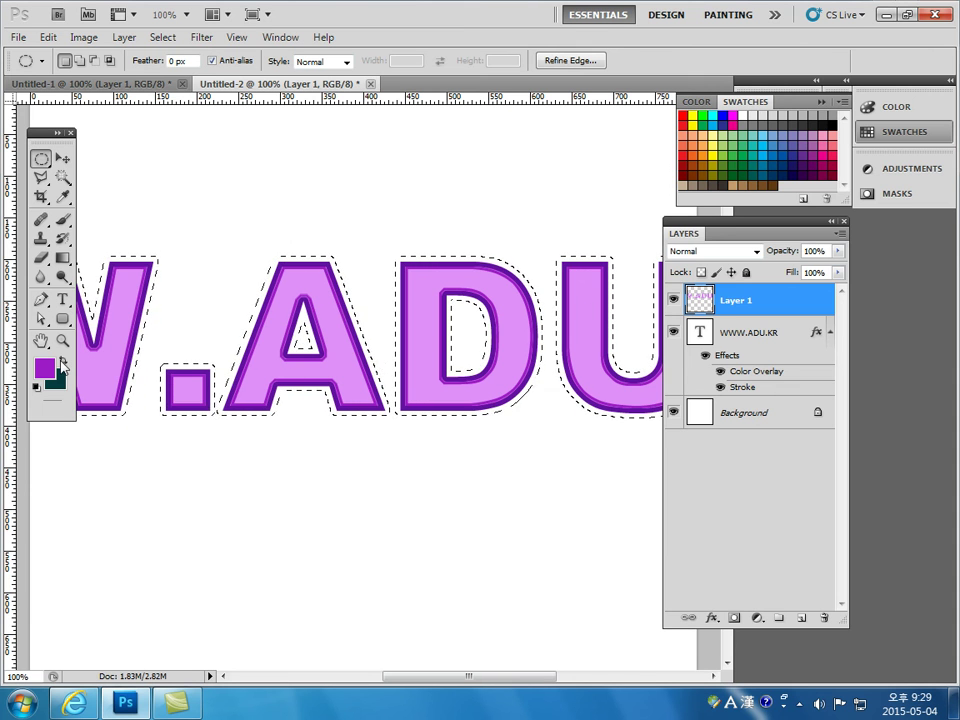
Set the foreground colour to deep purple 7c09a1.
left_click(44, 368)
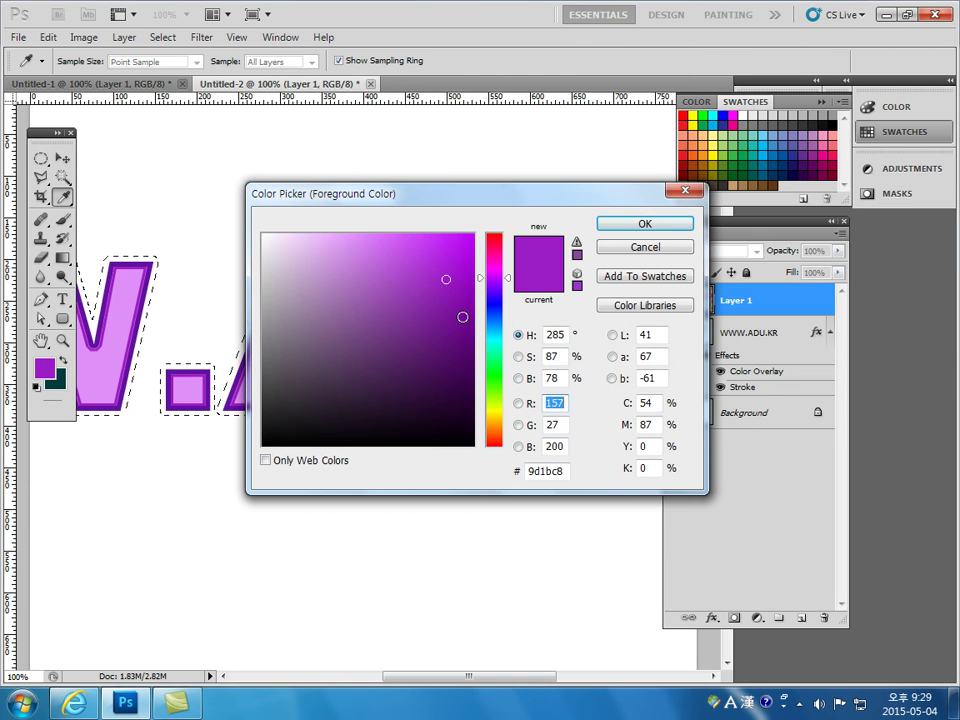
left_click(461, 312)
left_click(602, 228)
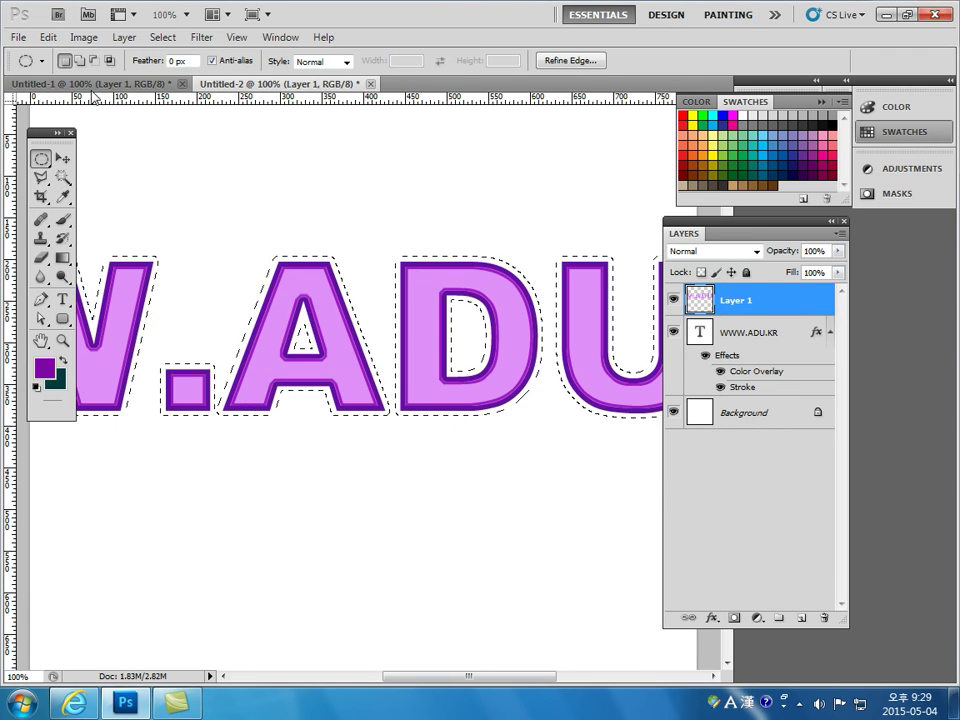
Stroke the expanded selection 3 px with Location Outside, then deselect.
left_click(48, 37)
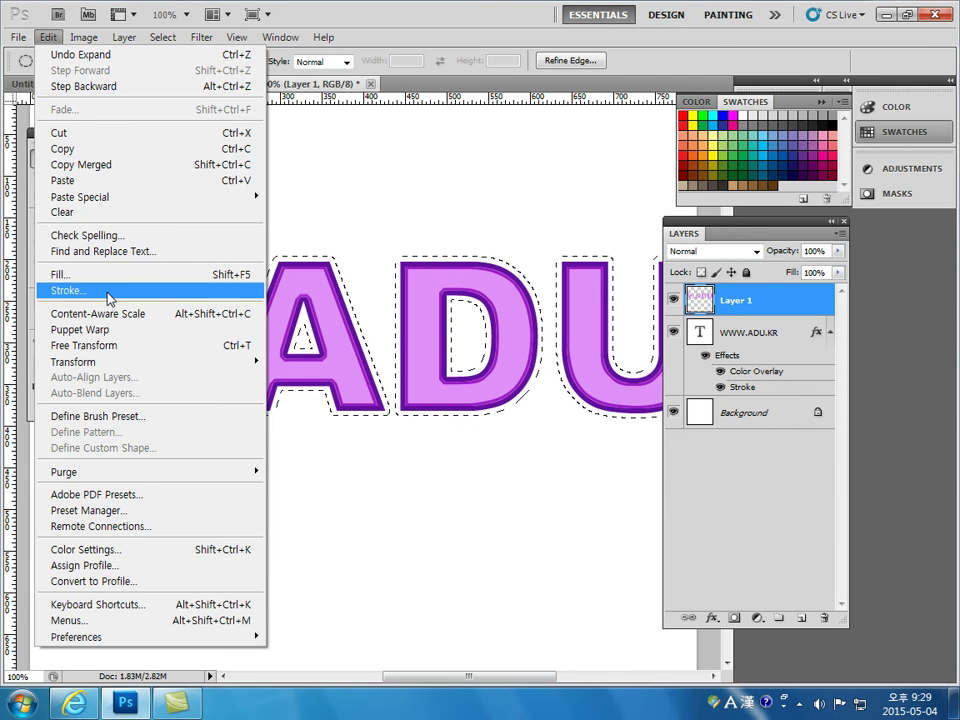
left_click(105, 291)
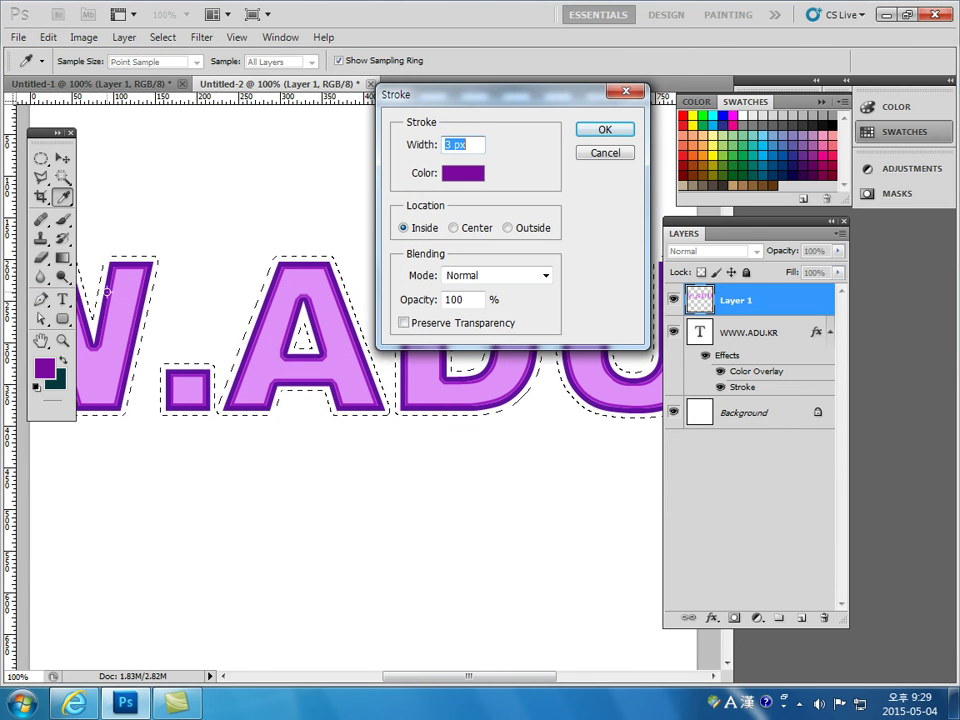
left_click(507, 228)
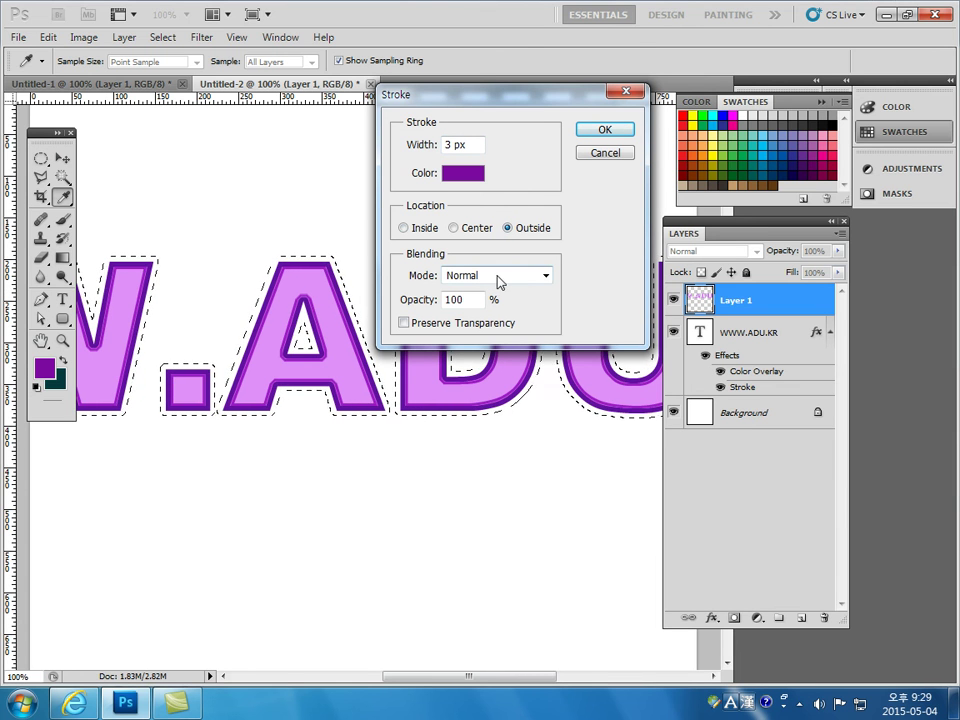
left_click(606, 131)
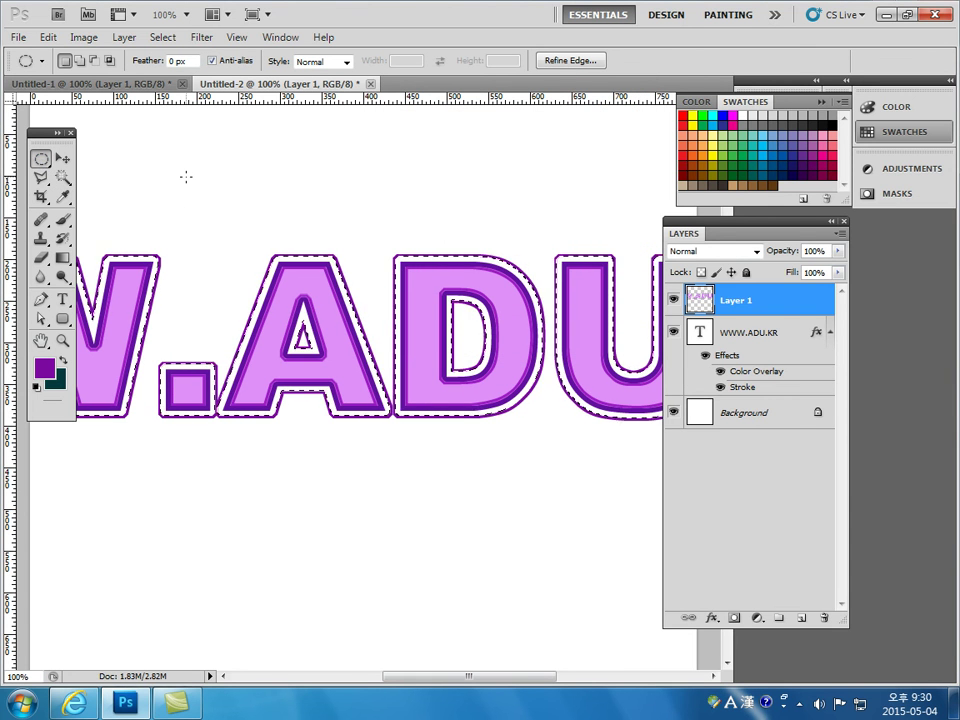
key("ctrl+d")
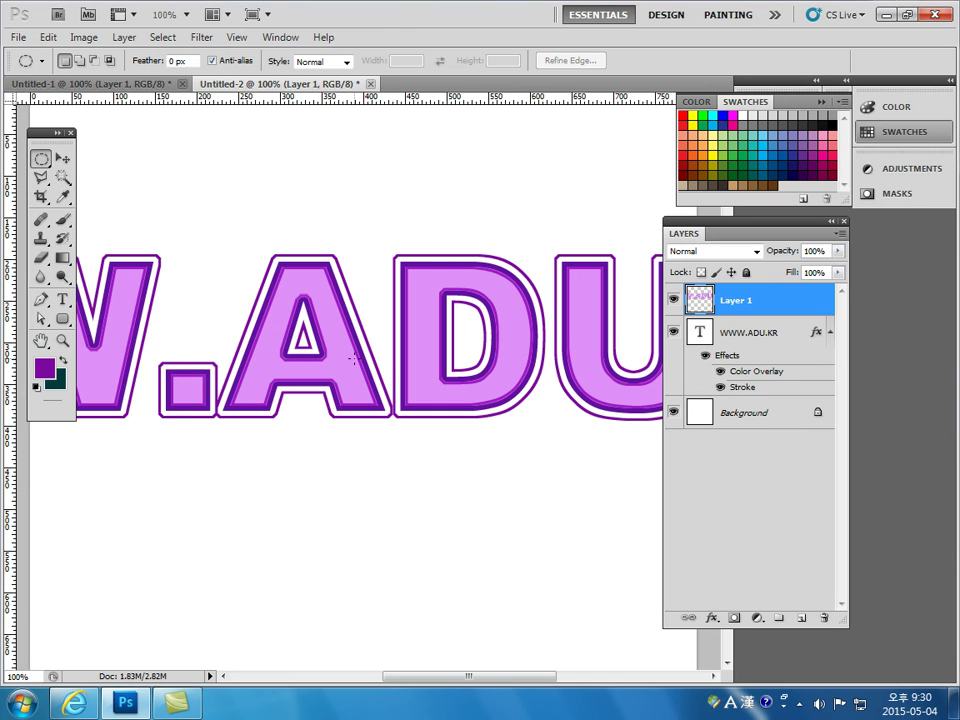